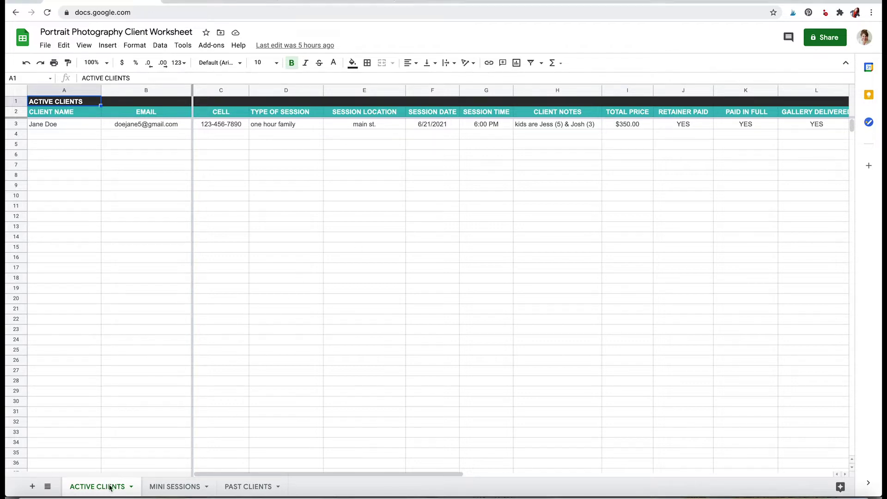
Look through the MINI SESSIONS and PAST CLIENTS sheets, then return to ACTIVE CLIENTS.
{"action": "left_click", "coordinate": [178, 486]}
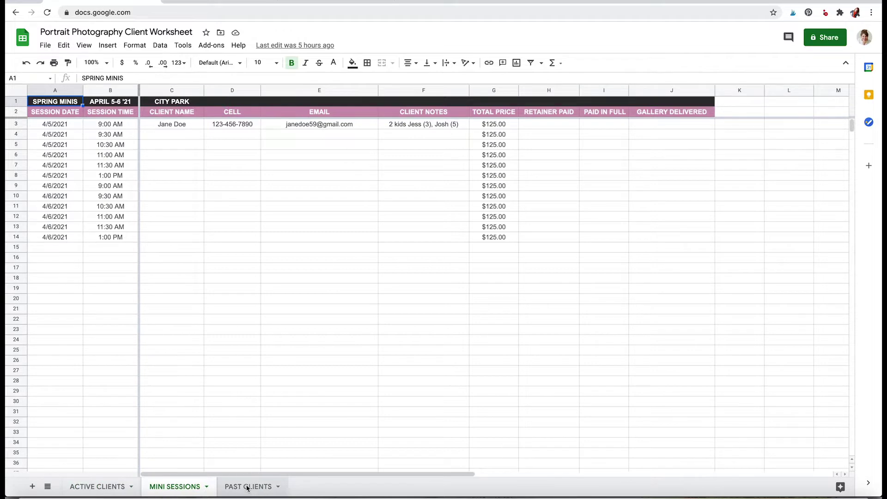
{"action": "left_click", "coordinate": [247, 487]}
{"action": "left_click", "coordinate": [109, 484]}
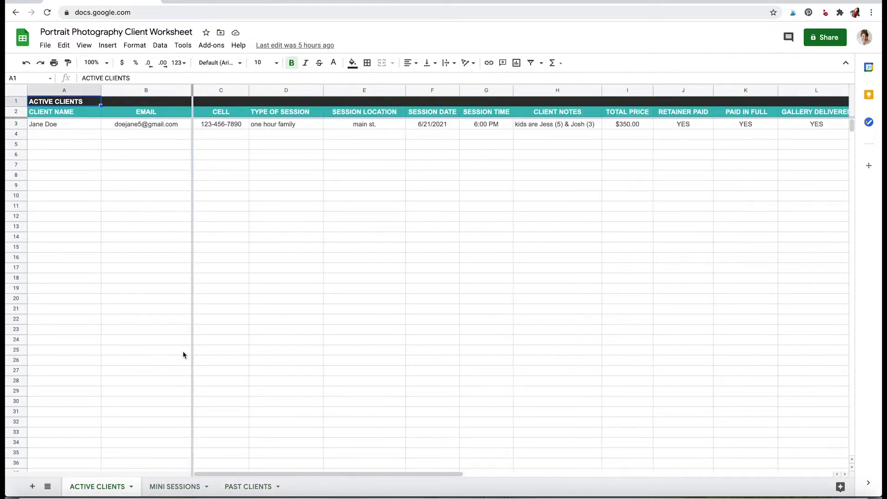
{"action": "left_click", "coordinate": [144, 323]}
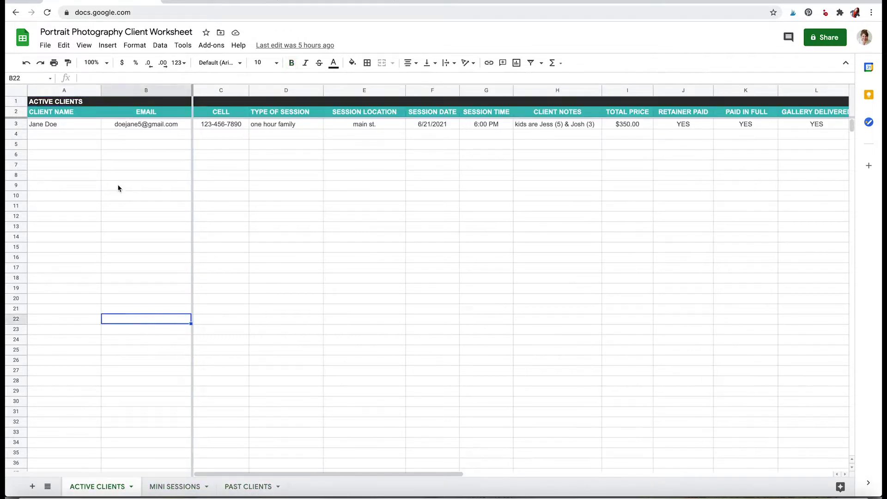
Click through the empty rows below the sample client, cells A4, B5, C6 and A6.
{"action": "left_click", "coordinate": [88, 137]}
{"action": "left_click", "coordinate": [134, 145]}
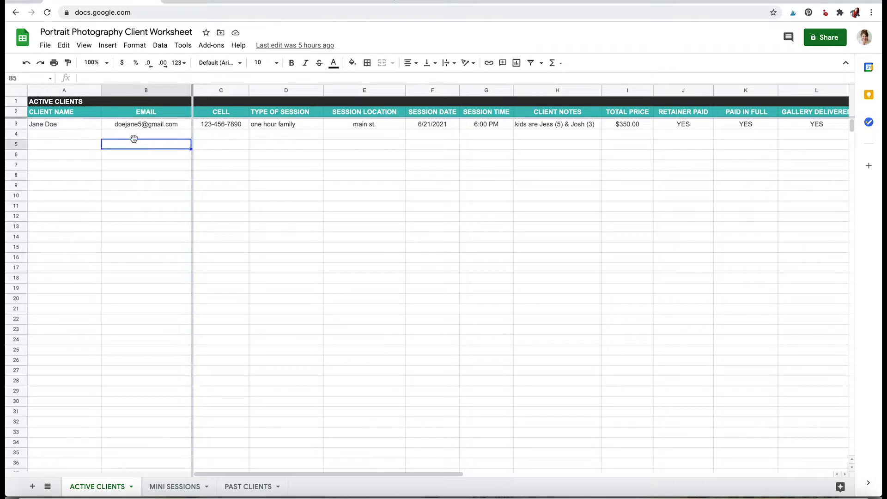
{"action": "left_click", "coordinate": [84, 135]}
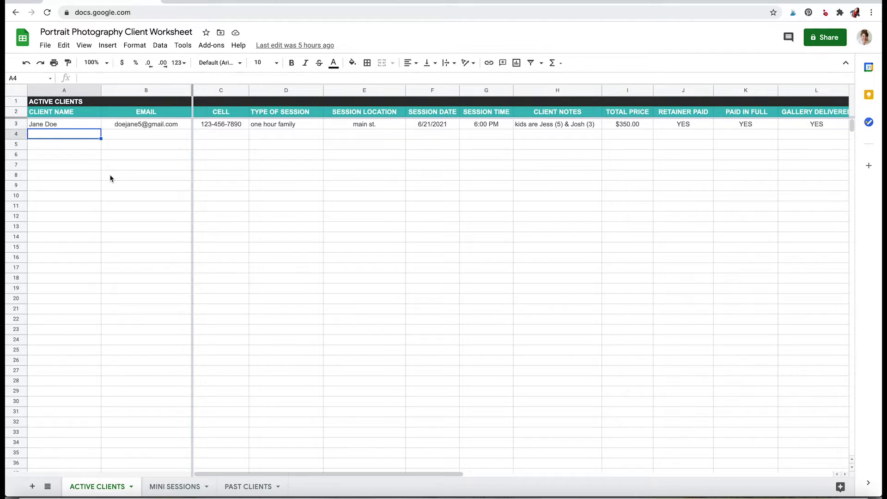
{"action": "scroll", "coordinate": [110, 176], "scroll_direction": "right", "scroll_amount": 2}
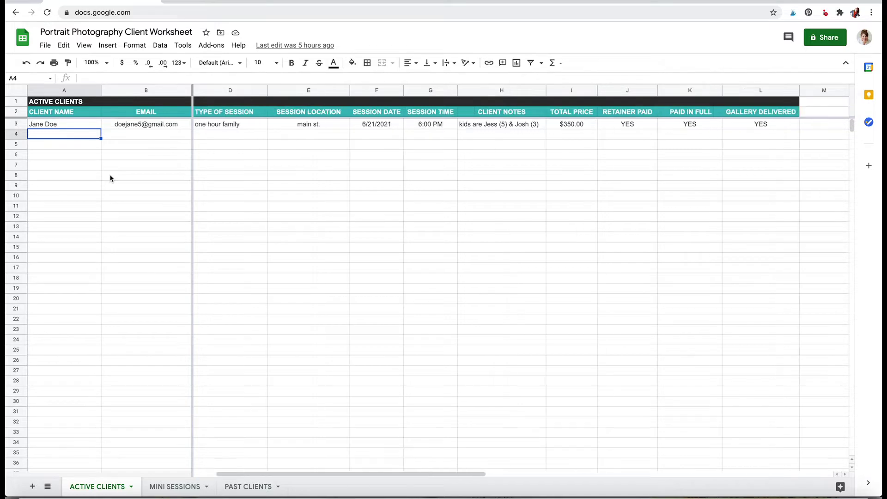
{"action": "scroll", "coordinate": [109, 176], "scroll_direction": "left", "scroll_amount": 2}
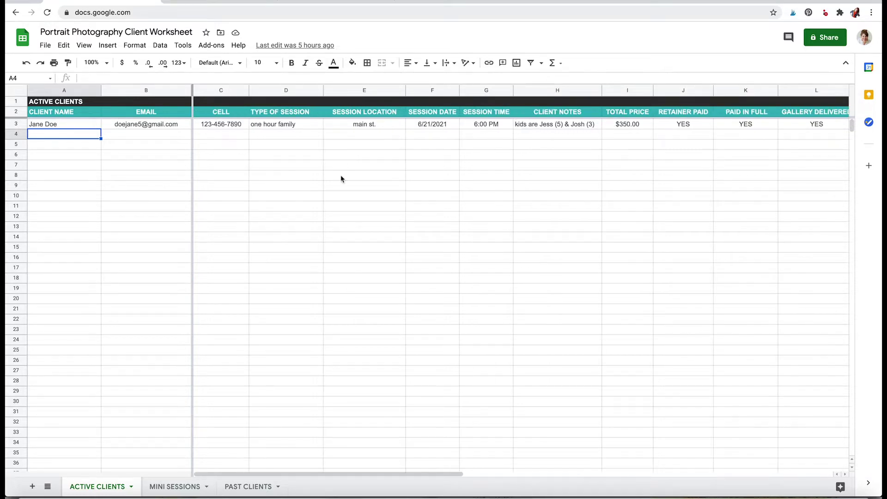
{"action": "left_click", "coordinate": [222, 156]}
{"action": "left_click", "coordinate": [76, 138]}
{"action": "left_click", "coordinate": [85, 157]}
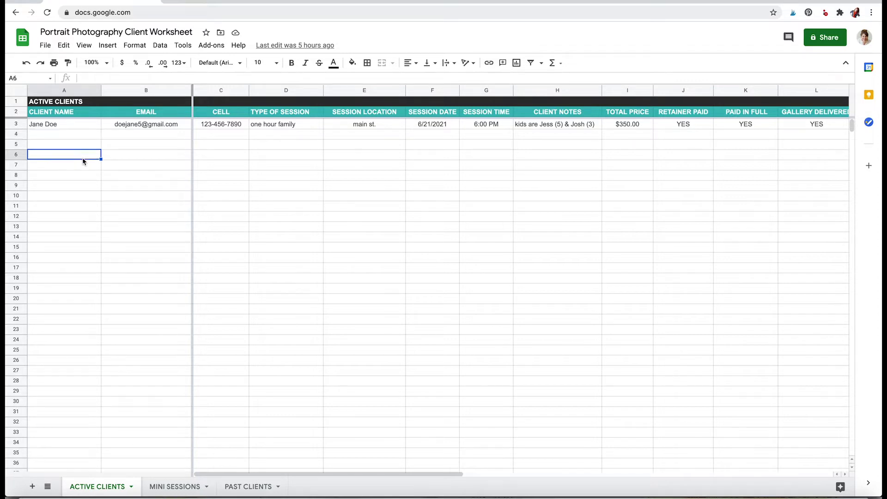
Inspect the sample client's name and e-mail in row 3 and the CELL column.
{"action": "left_click", "coordinate": [79, 123]}
{"action": "left_click", "coordinate": [116, 124]}
{"action": "scroll", "coordinate": [196, 148], "scroll_direction": "right", "scroll_amount": 6}
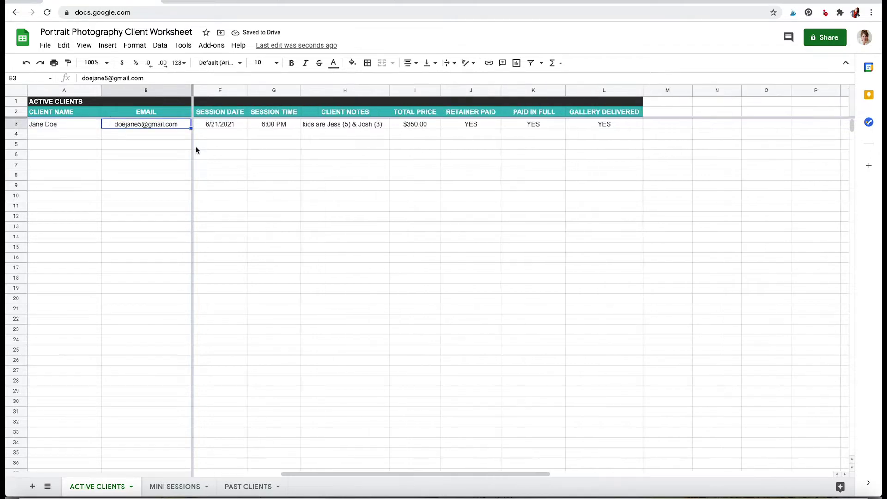
{"action": "scroll", "coordinate": [195, 146], "scroll_direction": "left", "scroll_amount": 1}
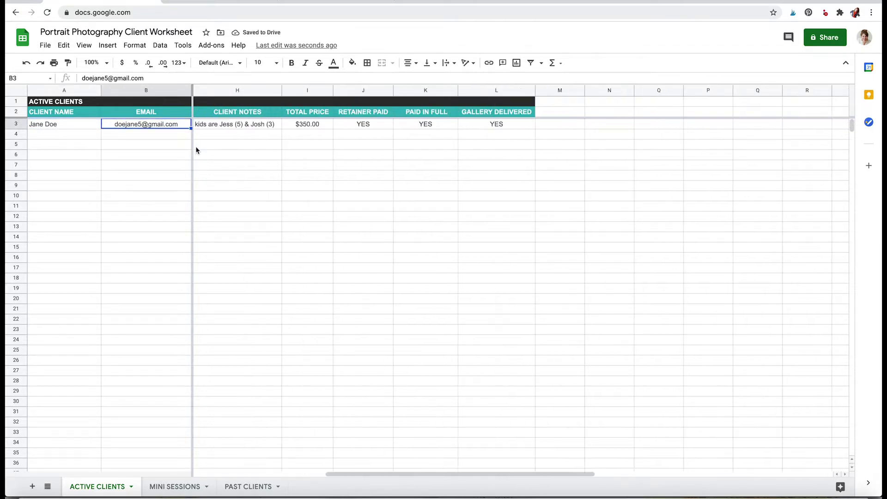
{"action": "scroll", "coordinate": [195, 146], "scroll_direction": "right", "scroll_amount": 3}
{"action": "scroll", "coordinate": [195, 146], "scroll_direction": "left", "scroll_amount": 8}
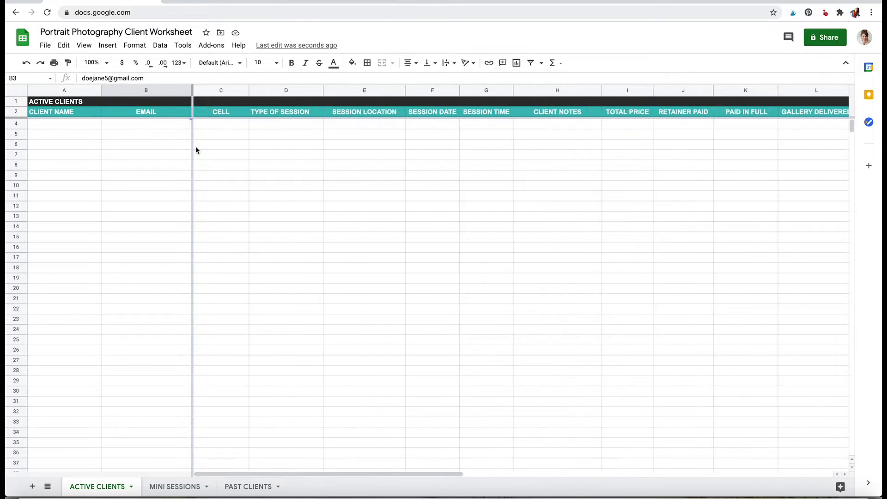
{"action": "left_click", "coordinate": [228, 155]}
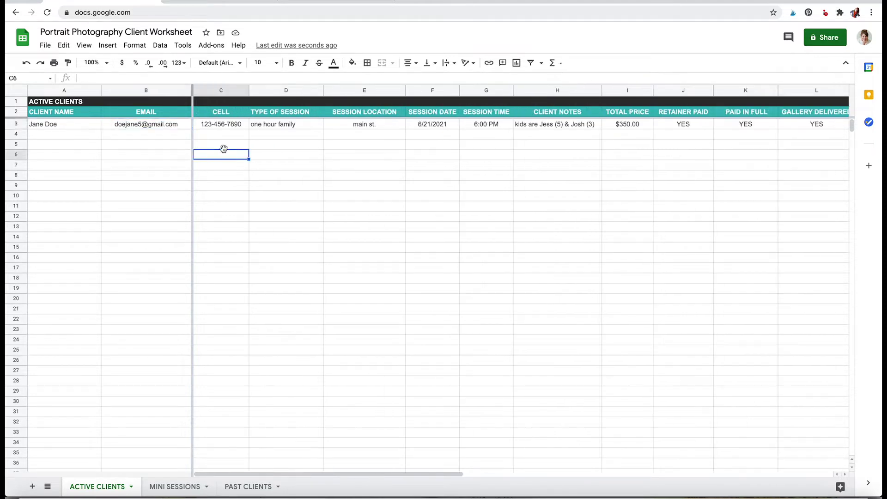
{"action": "left_click", "coordinate": [231, 115]}
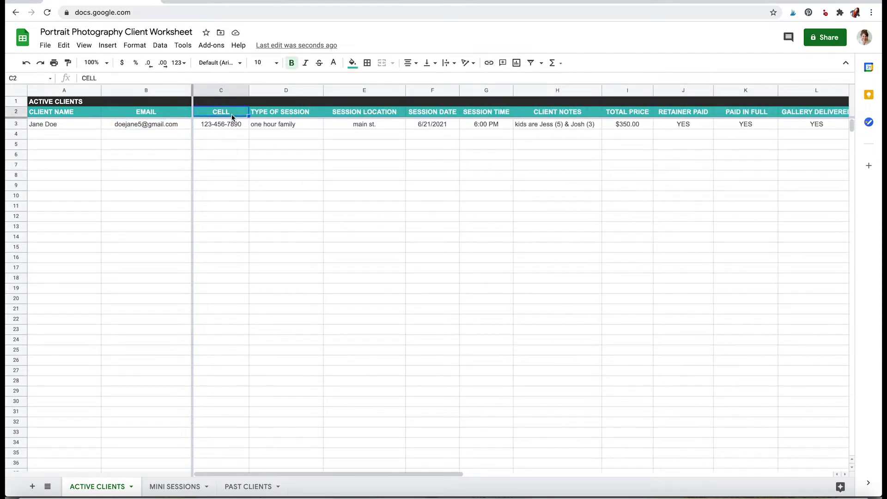
{"action": "left_click", "coordinate": [245, 141]}
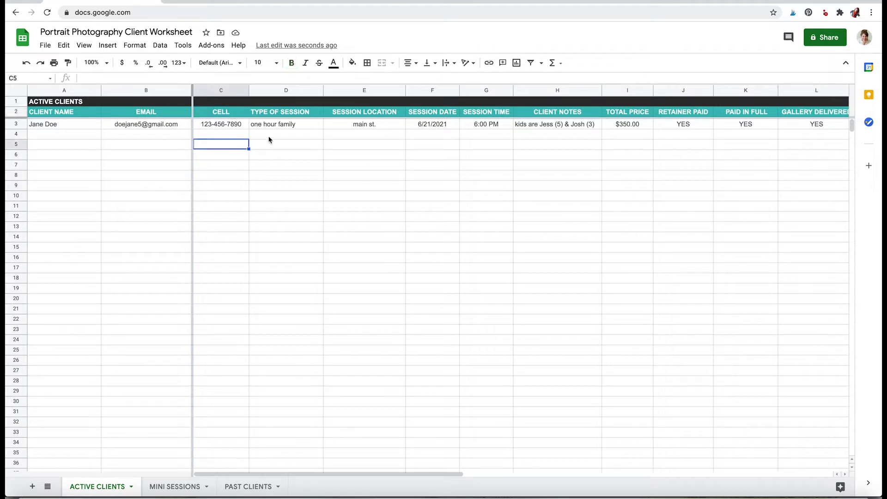
Walk across the columns from TYPE OF SESSION and SESSION LOCATION to PAID IN FULL.
{"action": "left_click", "coordinate": [278, 137]}
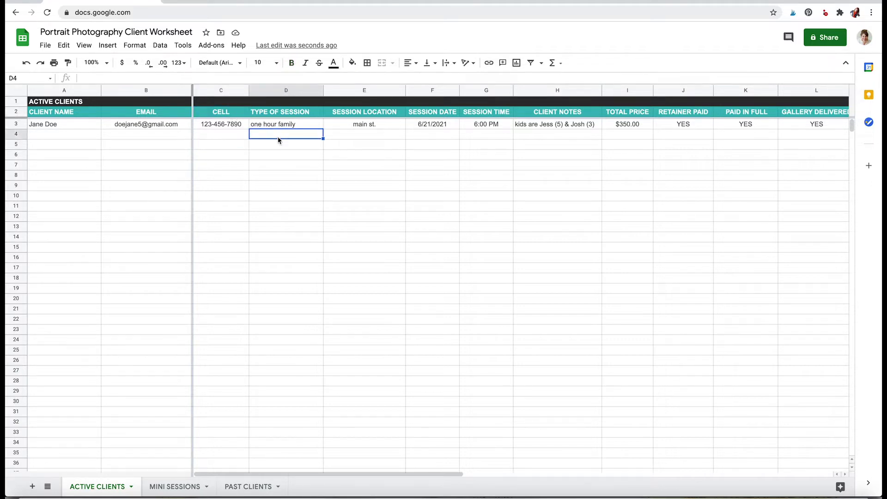
{"action": "left_click", "coordinate": [376, 128]}
{"action": "left_click", "coordinate": [374, 139]}
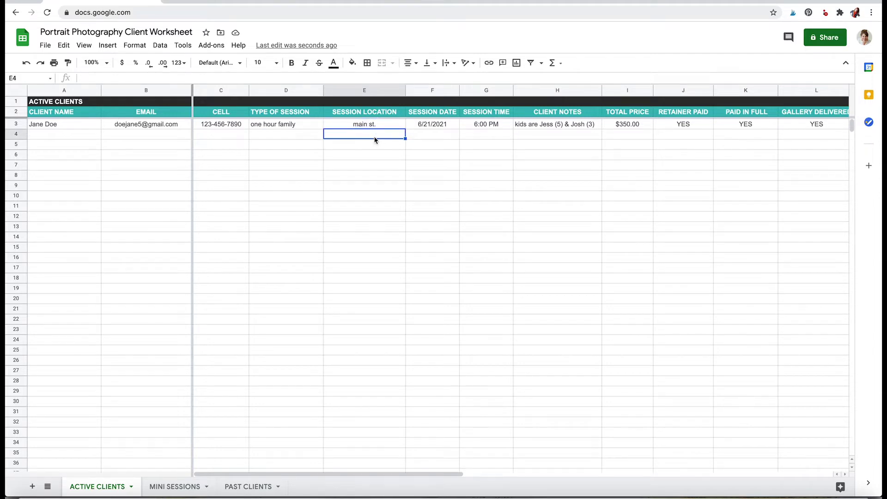
{"action": "scroll", "coordinate": [375, 139], "scroll_direction": "right", "scroll_amount": 2}
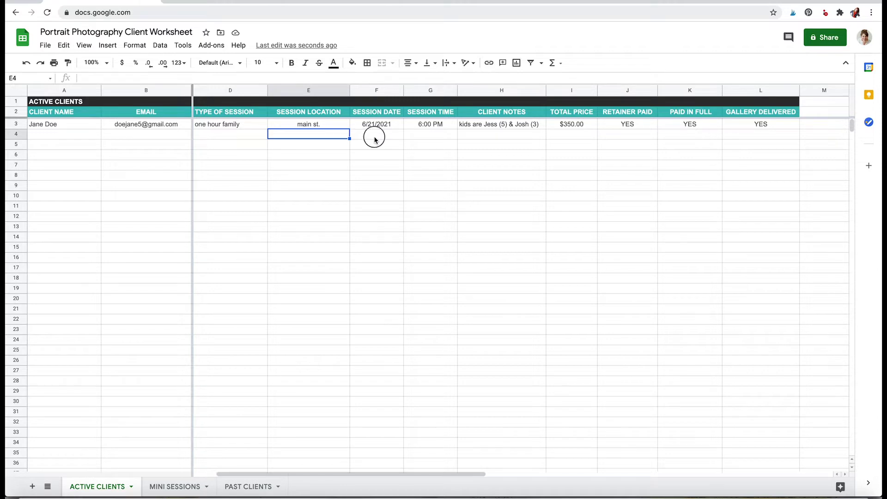
{"action": "left_click", "coordinate": [373, 138]}
{"action": "left_click", "coordinate": [438, 138]}
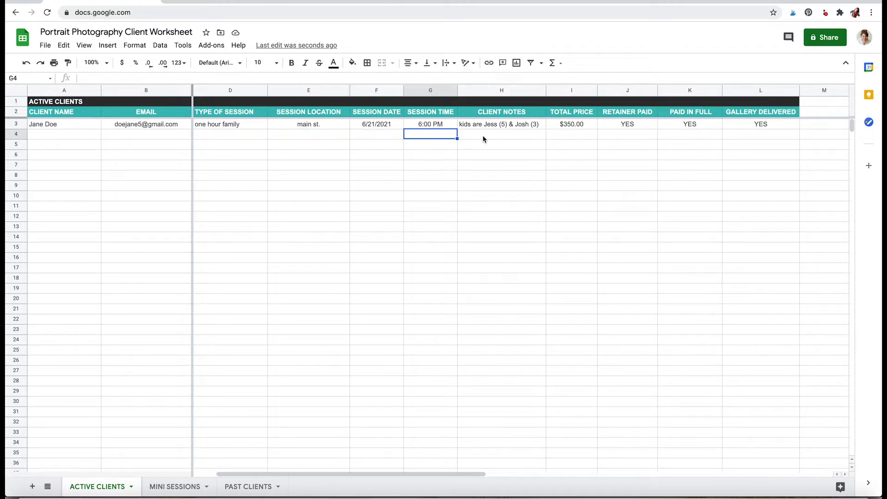
{"action": "left_click", "coordinate": [484, 135]}
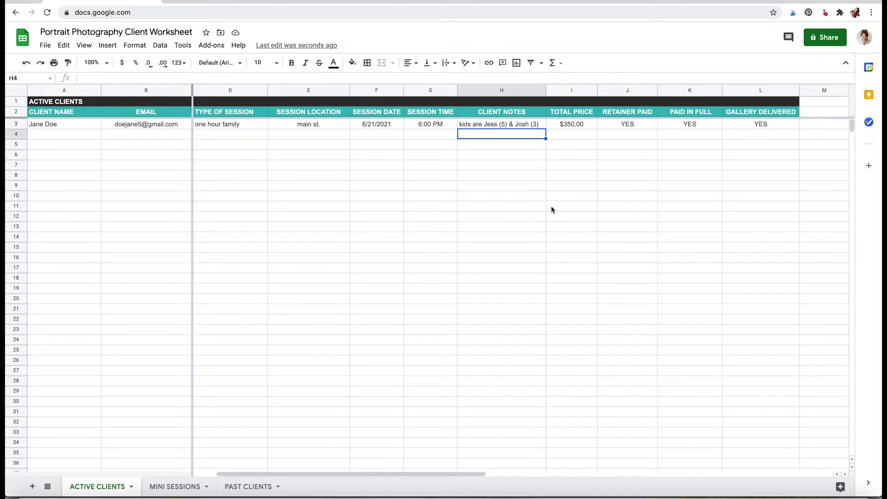
{"action": "left_click", "coordinate": [572, 133]}
{"action": "left_click", "coordinate": [627, 137]}
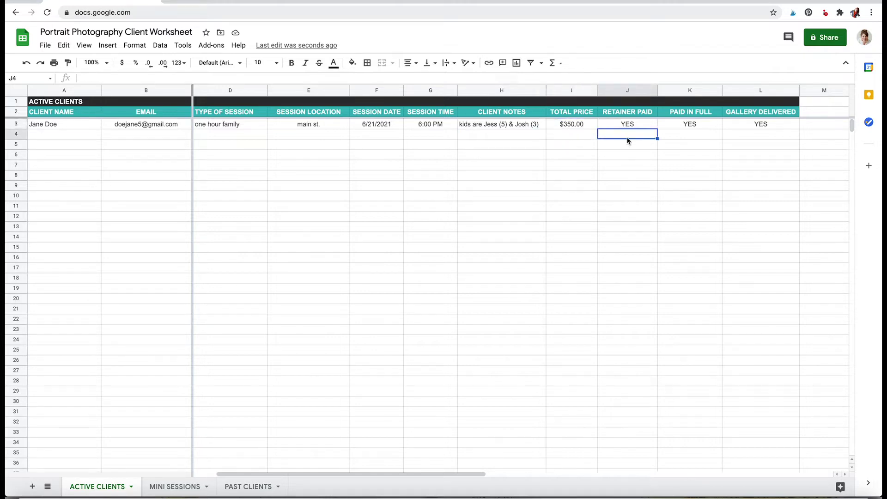
{"action": "left_click", "coordinate": [672, 138]}
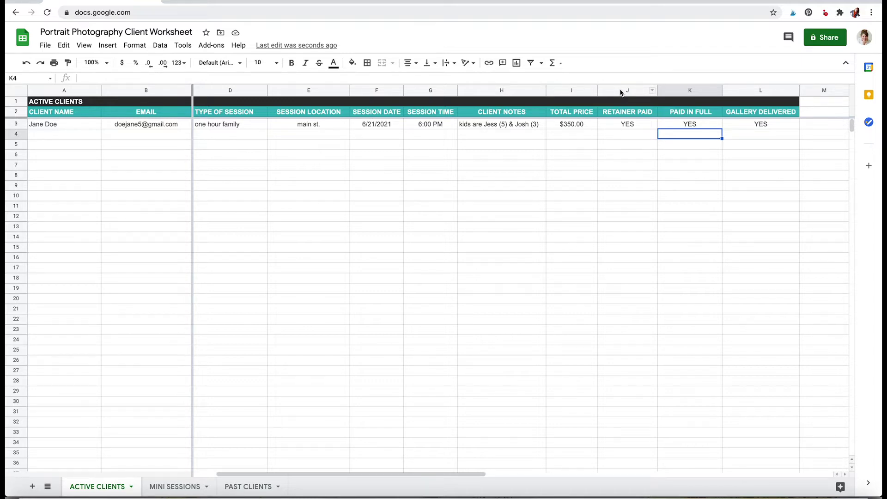
Check the YES cells under RETAINER PAID and GALLERY DELIVERED, then select and copy row 3.
{"action": "left_click", "coordinate": [633, 123]}
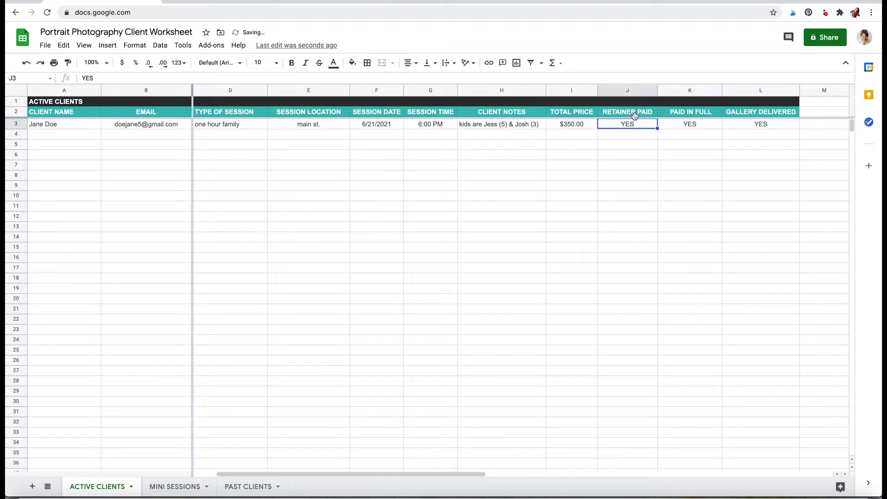
{"action": "left_click", "coordinate": [634, 115]}
{"action": "left_click", "coordinate": [757, 124]}
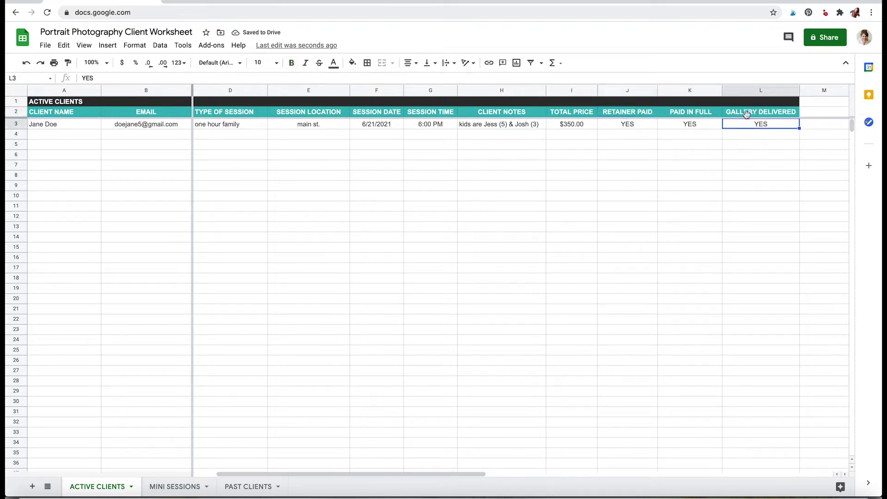
{"action": "left_click", "coordinate": [746, 115]}
{"action": "left_click", "coordinate": [748, 123]}
{"action": "left_click", "coordinate": [22, 123]}
{"action": "key", "text": "super+c"}
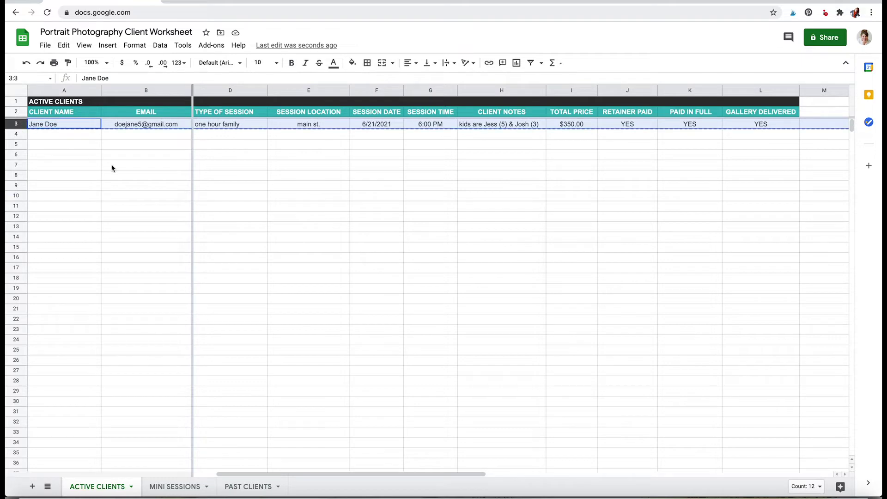
{"action": "left_click", "coordinate": [258, 493]}
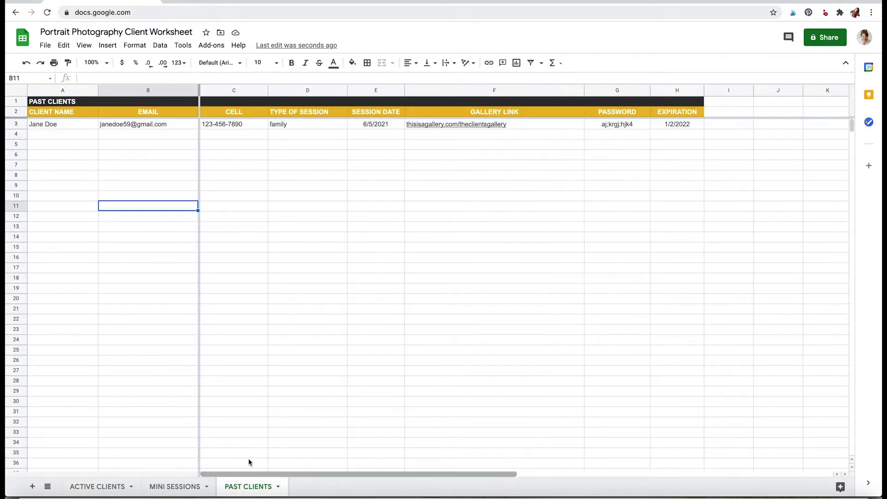
{"action": "left_click", "coordinate": [43, 138]}
{"action": "key", "text": "super+v"}
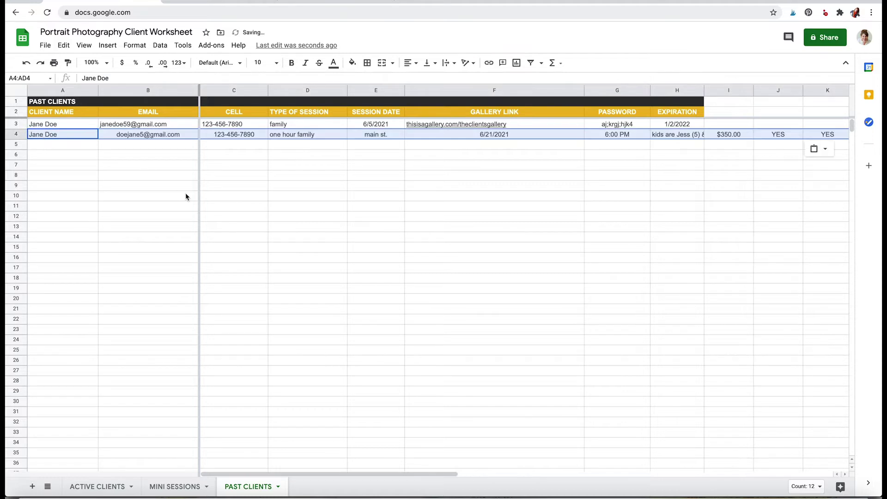
{"action": "key", "text": "super+z"}
{"action": "left_click", "coordinate": [259, 205]}
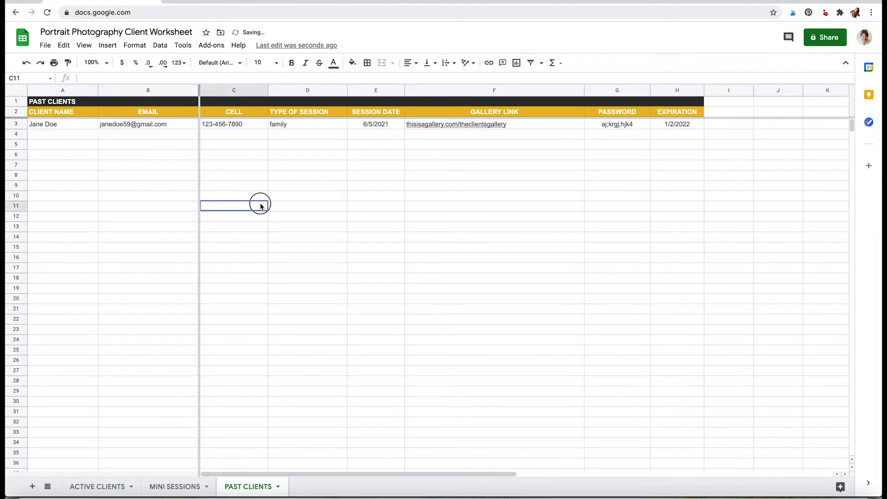
{"action": "left_click", "coordinate": [124, 136]}
{"action": "left_click", "coordinate": [380, 134]}
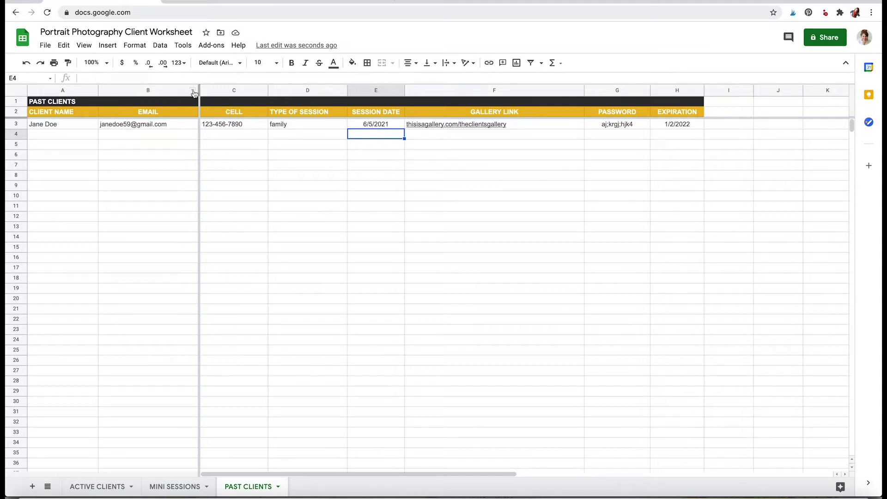
{"action": "left_click", "coordinate": [307, 91]}
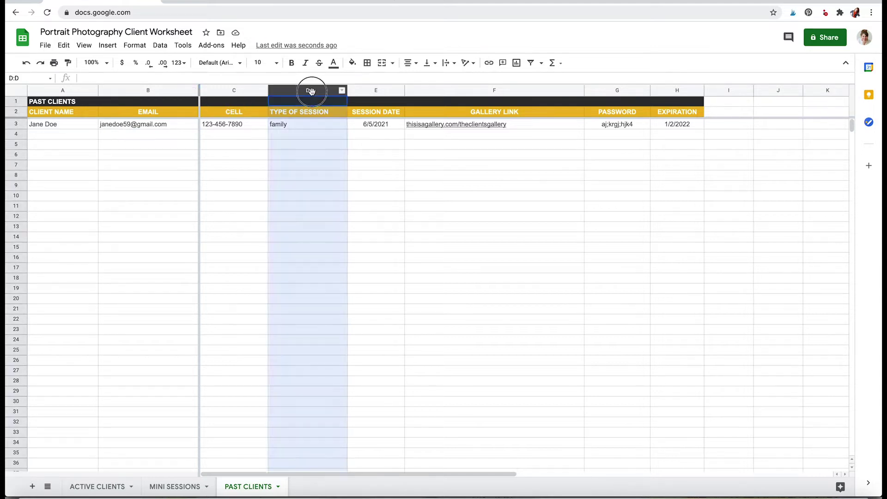
{"action": "left_click", "coordinate": [384, 90]}
{"action": "left_click", "coordinate": [466, 91]}
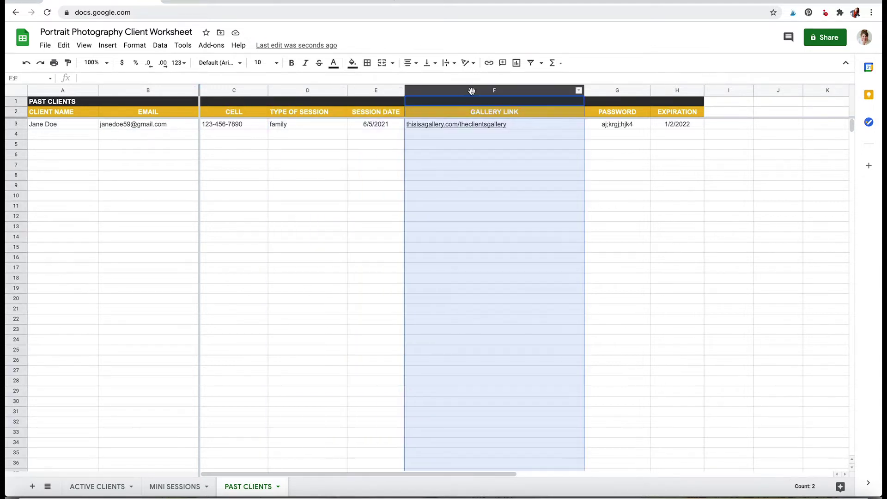
{"action": "left_click", "coordinate": [631, 89]}
{"action": "left_click", "coordinate": [665, 93]}
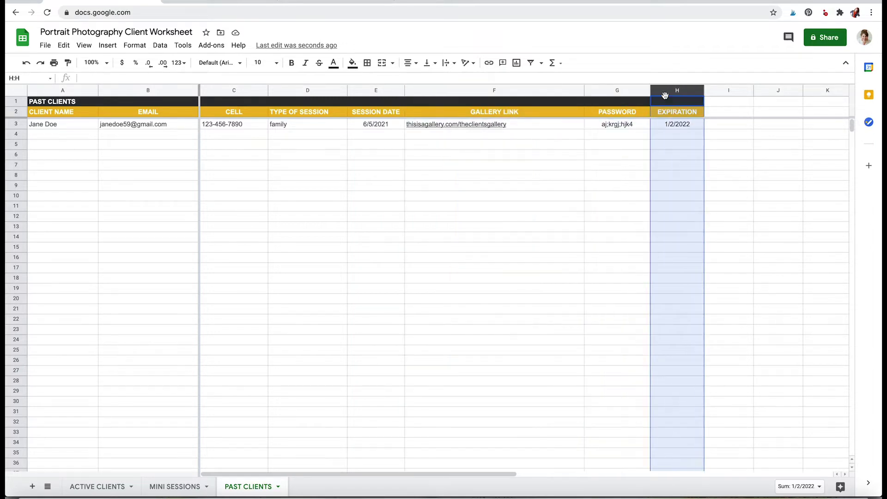
{"action": "left_click", "coordinate": [541, 91]}
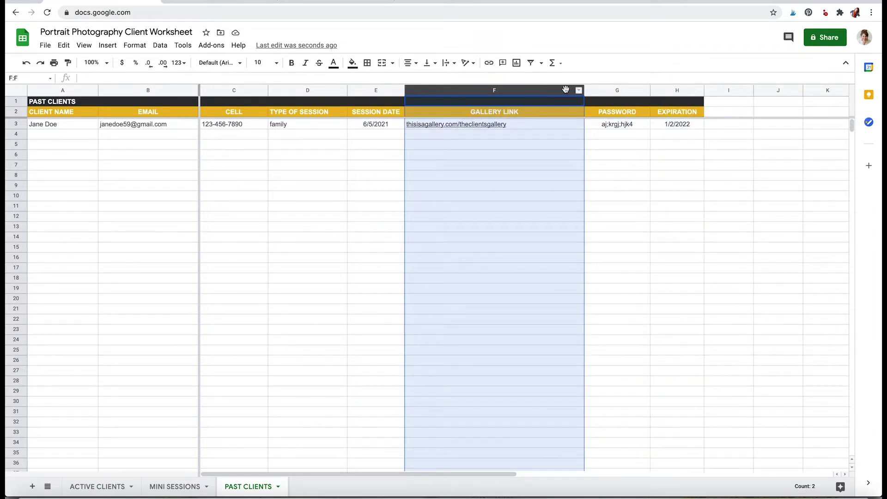
{"action": "left_click", "coordinate": [627, 91]}
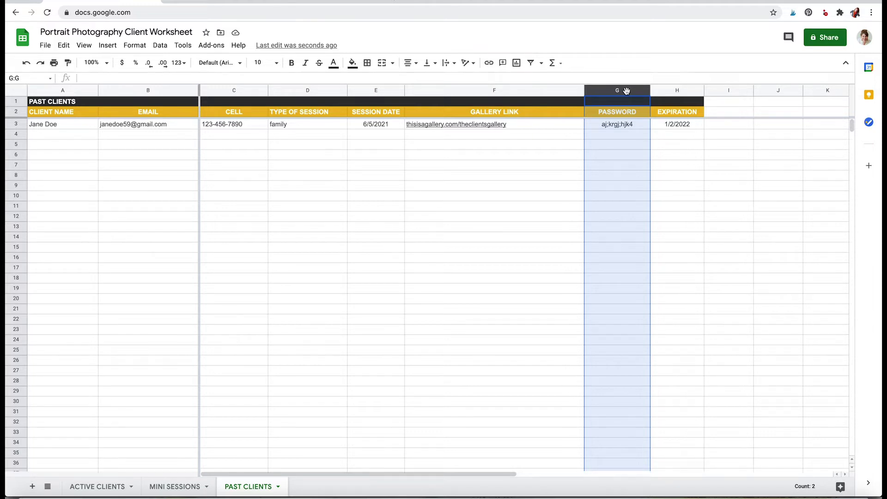
{"action": "left_click", "coordinate": [376, 238]}
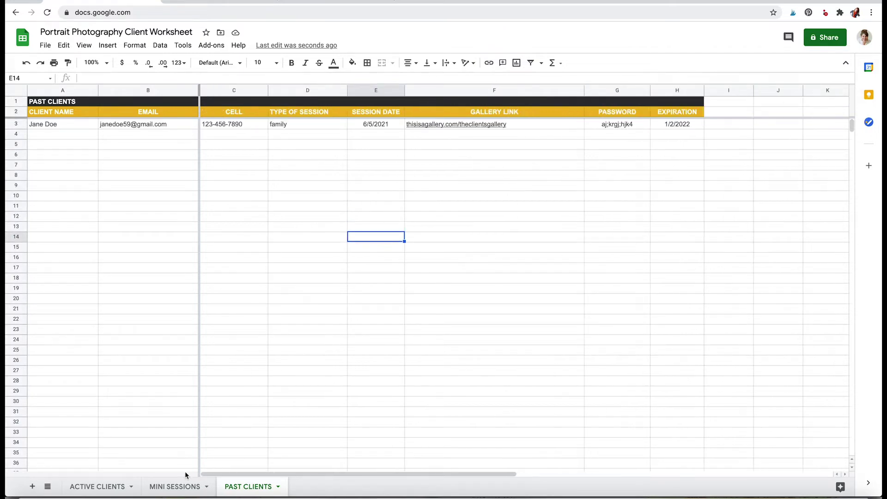
{"action": "left_click", "coordinate": [172, 484]}
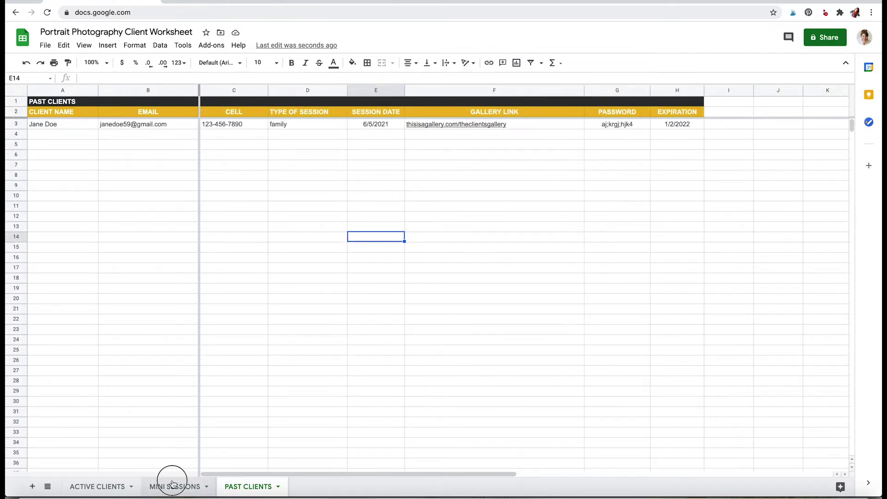
On MINI SESSIONS, browse the empty cells below the schedule and the CLIENT NAME and SESSION DATE columns.
{"action": "left_click", "coordinate": [226, 349]}
{"action": "left_click", "coordinate": [226, 248]}
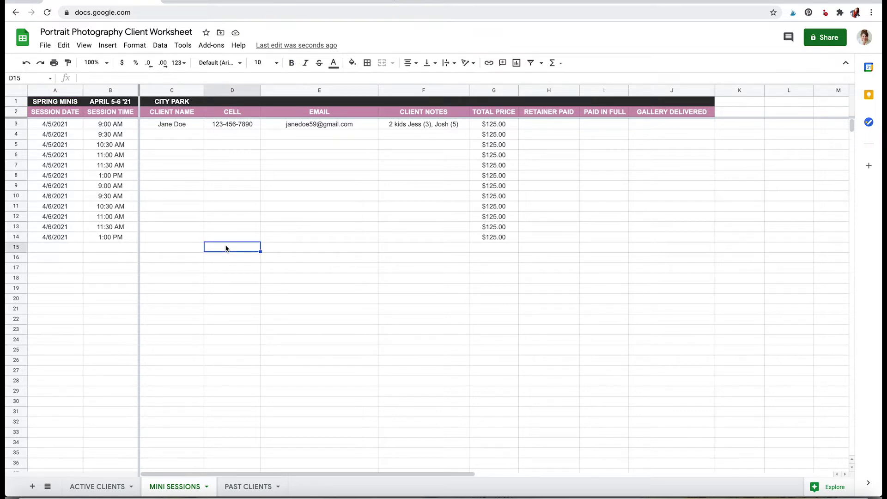
{"action": "left_click", "coordinate": [163, 137]}
{"action": "left_click", "coordinate": [165, 157]}
{"action": "left_click", "coordinate": [168, 188]}
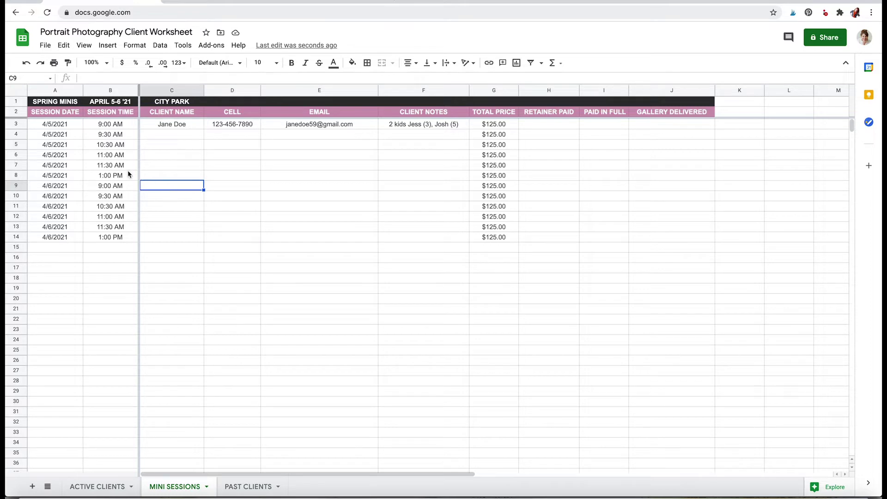
{"action": "left_click", "coordinate": [65, 124]}
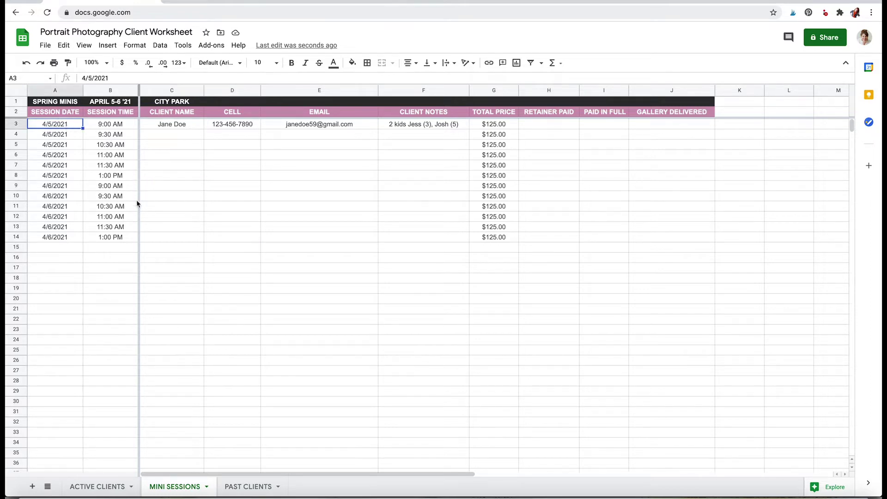
{"action": "left_click", "coordinate": [77, 165]}
{"action": "left_click", "coordinate": [67, 176]}
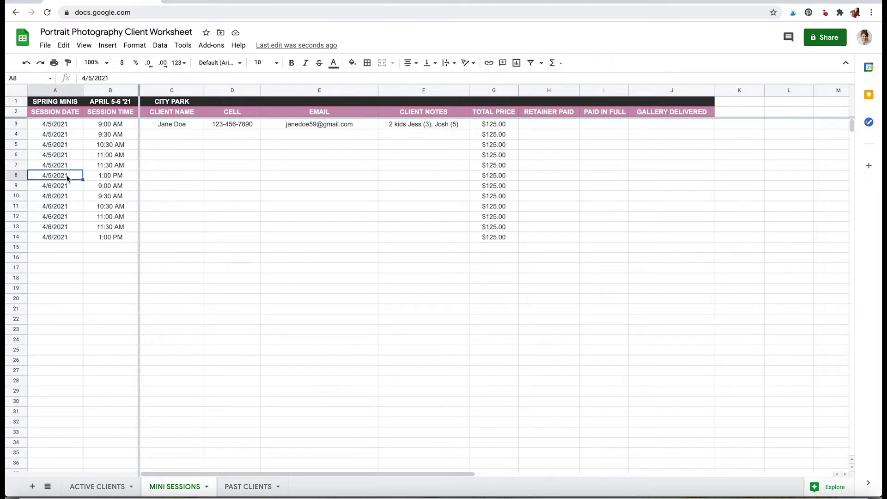
Run down the SESSION TIME column from 9:00 AM to 1:00 PM.
{"action": "left_click", "coordinate": [113, 146]}
{"action": "left_click", "coordinate": [116, 127]}
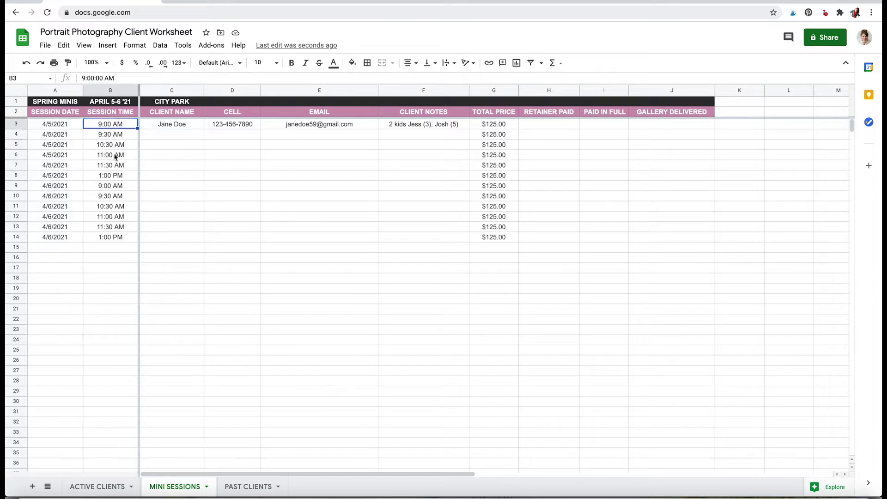
{"action": "left_click", "coordinate": [115, 157]}
{"action": "left_click", "coordinate": [115, 199]}
{"action": "left_click", "coordinate": [116, 240]}
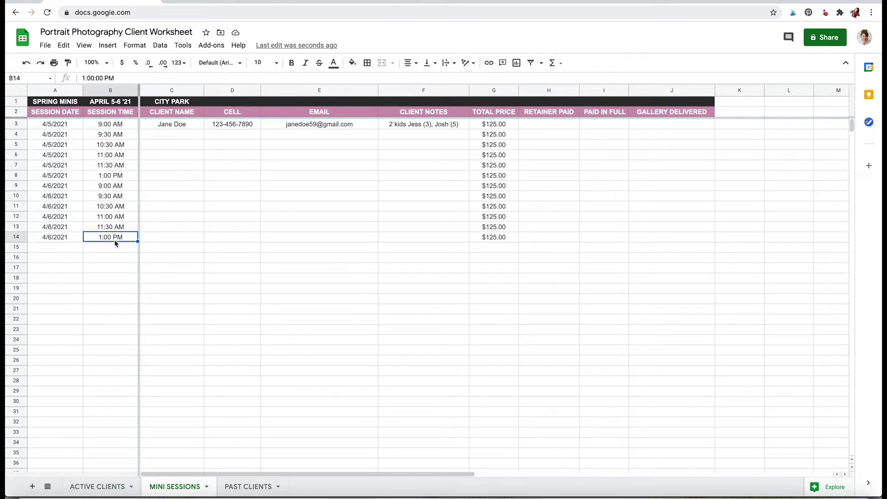
Click across the CLIENT NAME, CELL, EMAIL, CLIENT NOTES, RETAINER PAID, PAID IN FULL and GALLERY DELIVERED cells.
{"action": "left_click", "coordinate": [179, 136]}
{"action": "left_click", "coordinate": [253, 136]}
{"action": "left_click", "coordinate": [298, 136]}
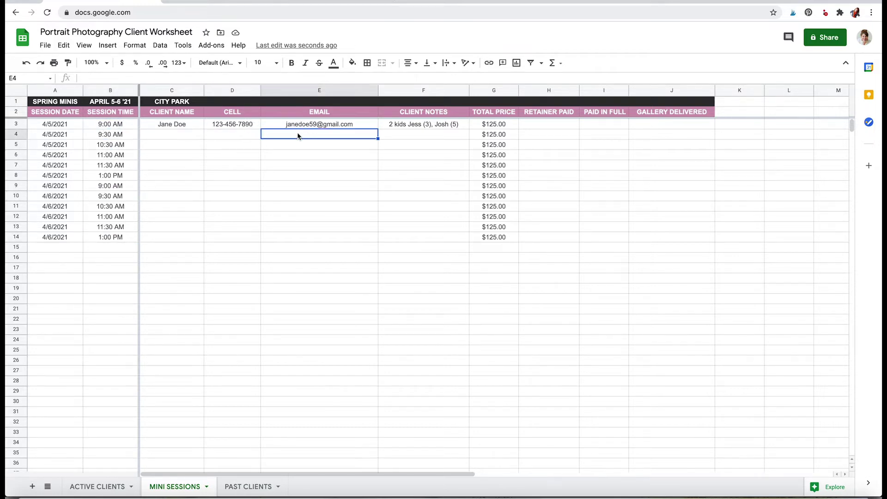
{"action": "left_click", "coordinate": [388, 135]}
{"action": "left_click", "coordinate": [404, 177]}
{"action": "left_click", "coordinate": [546, 126]}
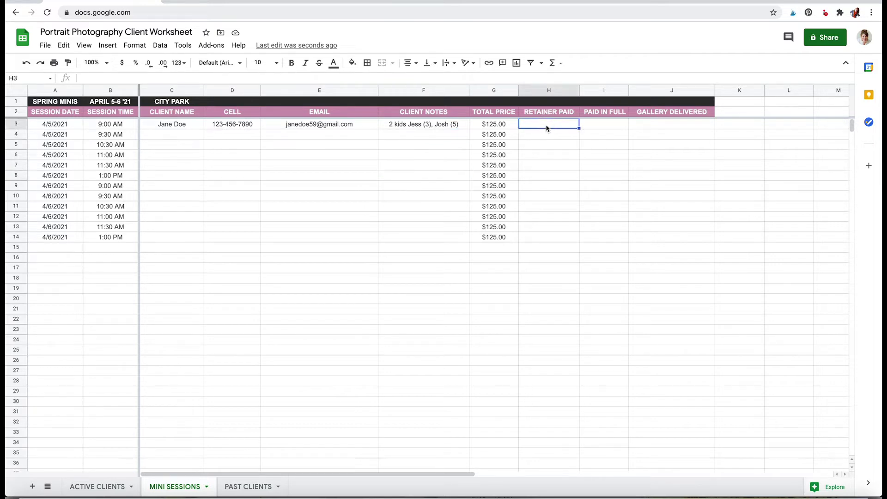
{"action": "left_click", "coordinate": [595, 125]}
{"action": "left_click", "coordinate": [606, 155]}
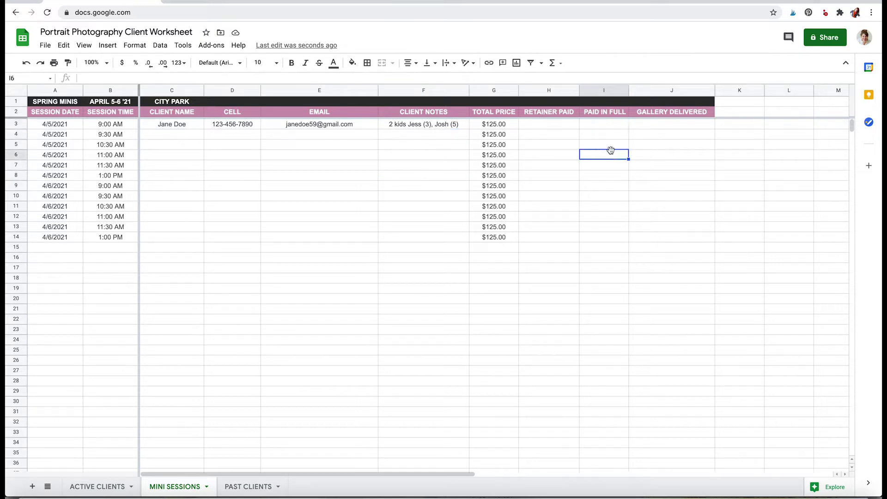
{"action": "left_click", "coordinate": [644, 152]}
Select the PAID IN FULL and GALLERY DELIVERED columns, then return to ACTIVE CLIENTS.
{"action": "left_click", "coordinate": [645, 90]}
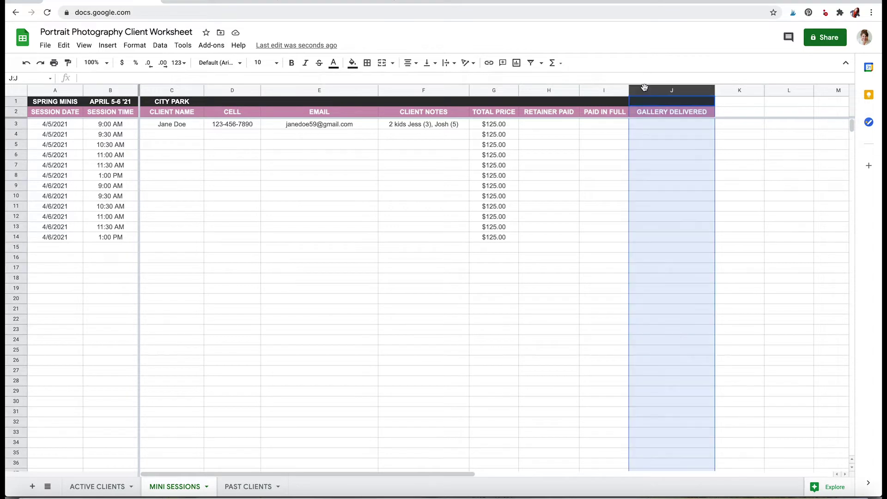
{"action": "left_click", "coordinate": [603, 90]}
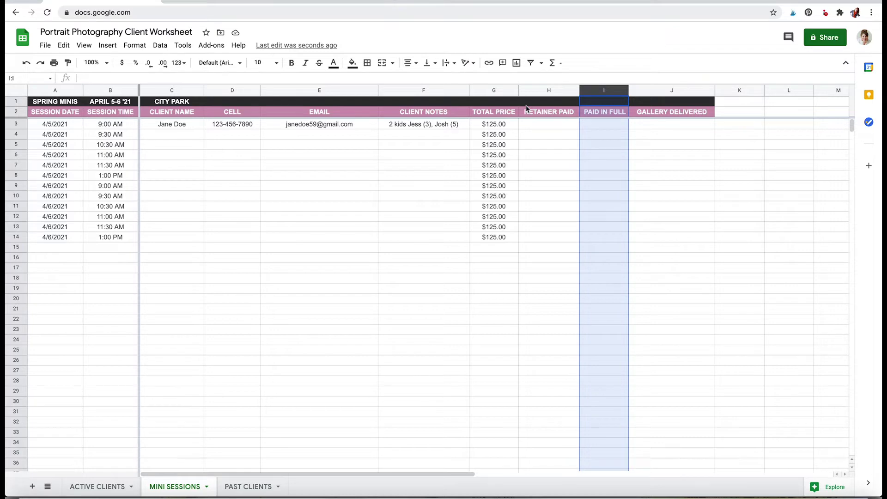
{"action": "left_click_drag", "start_coordinate": [619, 91], "coordinate": [611, 90]}
{"action": "left_click", "coordinate": [640, 91]}
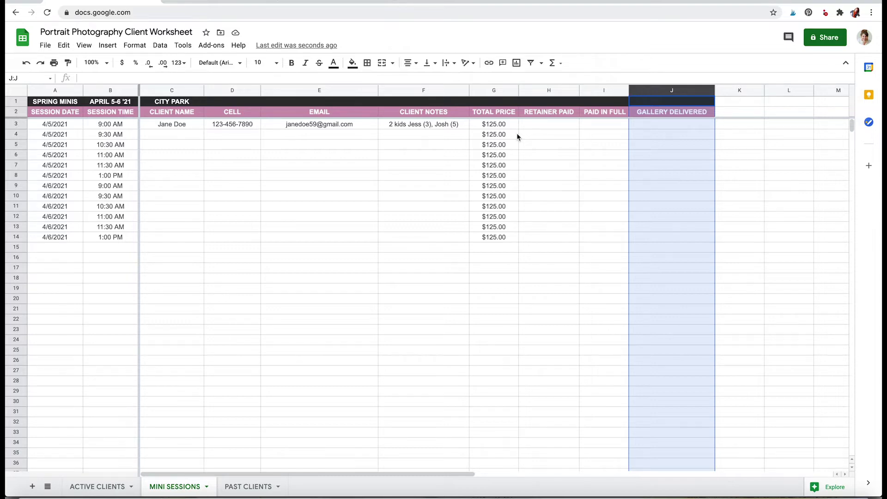
{"action": "left_click", "coordinate": [124, 486]}
{"action": "left_click", "coordinate": [222, 360]}
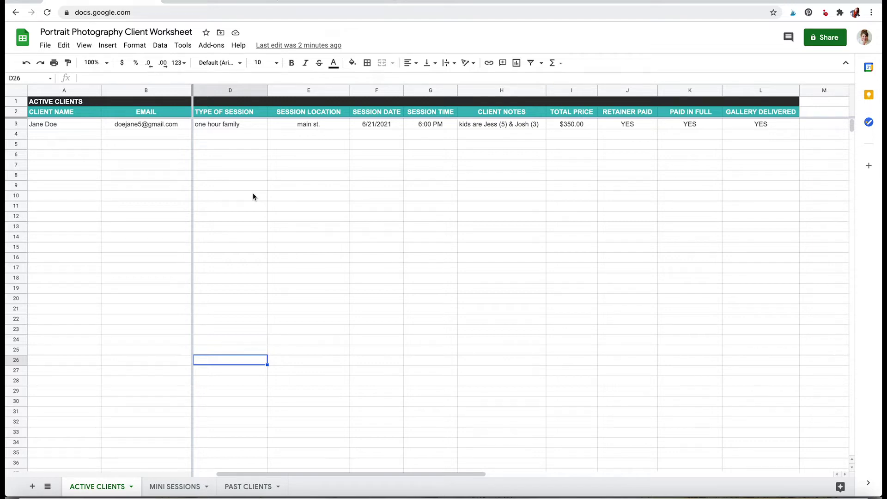
Switch to the Trello tab with the Portrait Photography Client Workflow board.
{"action": "left_click", "coordinate": [245, 2]}
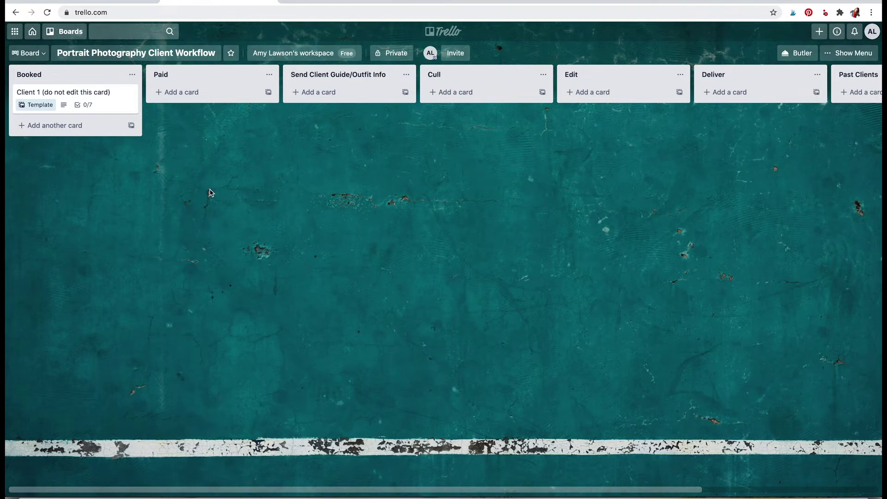
{"action": "left_click", "coordinate": [227, 71]}
{"action": "left_click", "coordinate": [309, 74]}
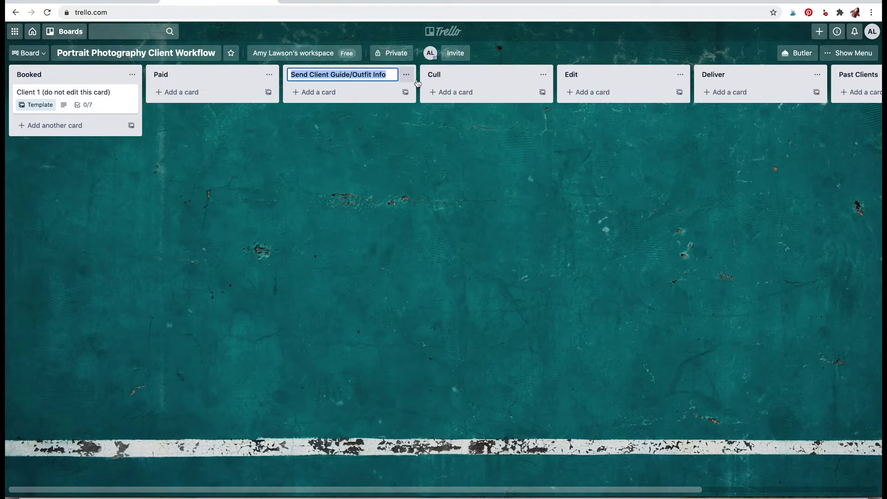
{"action": "left_click", "coordinate": [444, 75]}
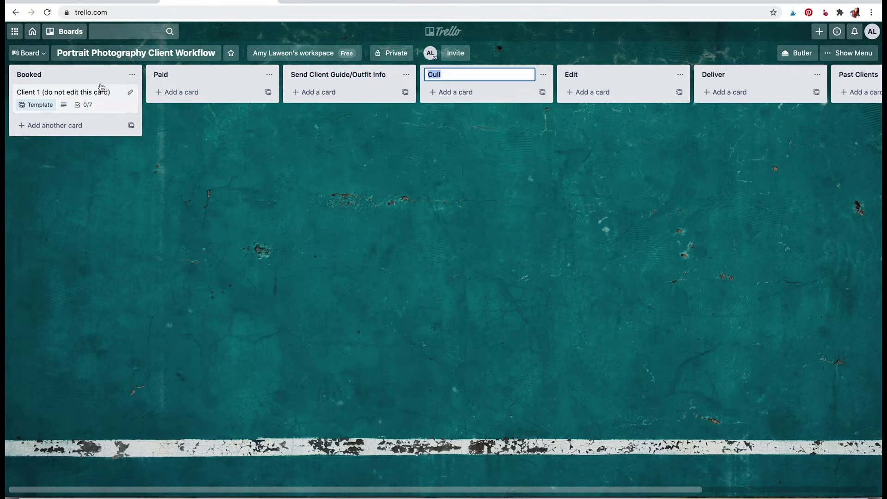
{"action": "left_click", "coordinate": [231, 164]}
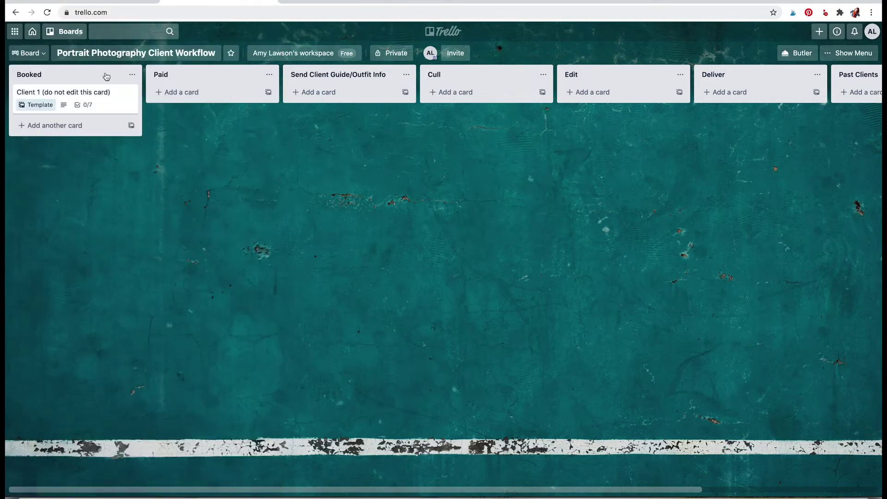
Scroll across the board's lists and back, then open the Client 1 template card in Booked.
{"action": "scroll", "coordinate": [317, 91], "scroll_direction": "right", "scroll_amount": 1}
{"action": "scroll", "coordinate": [317, 91], "scroll_direction": "right", "scroll_amount": 2}
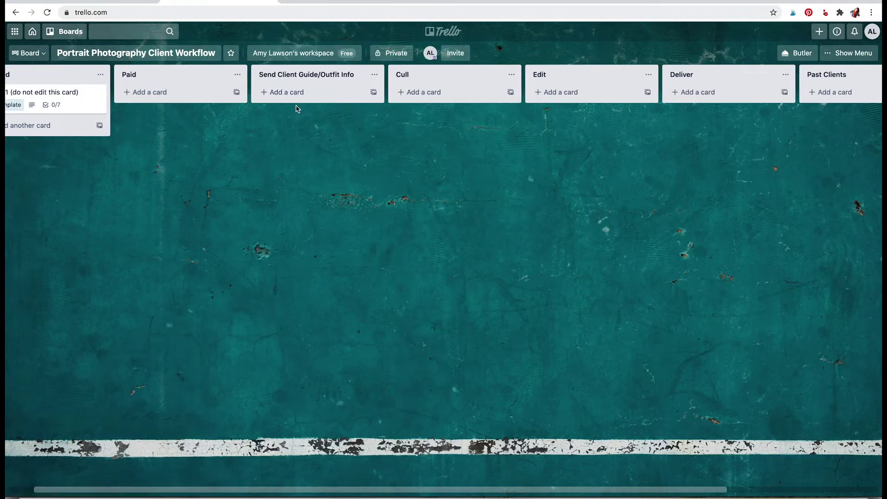
{"action": "scroll", "coordinate": [297, 106], "scroll_direction": "right", "scroll_amount": 6}
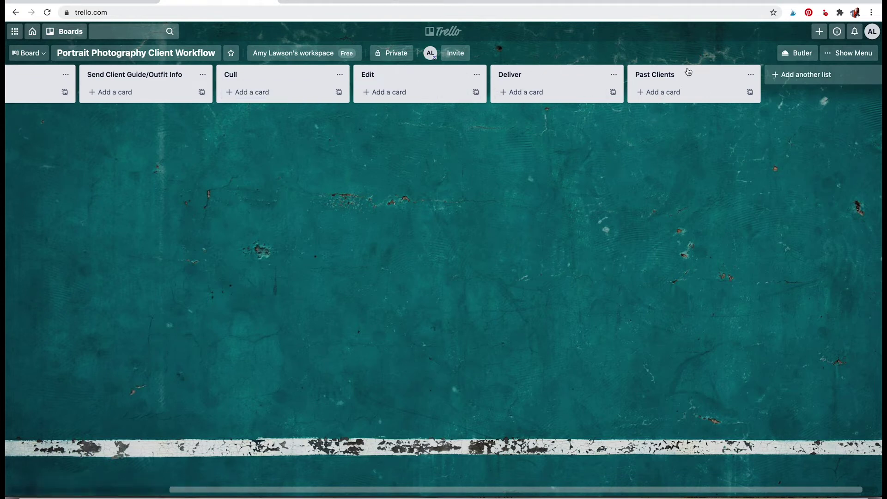
{"action": "scroll", "coordinate": [430, 186], "scroll_direction": "left", "scroll_amount": 7}
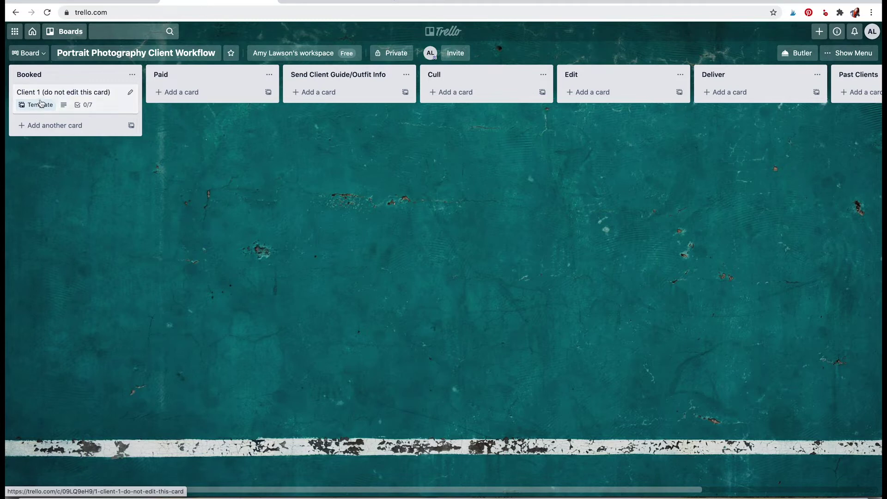
{"action": "left_click", "coordinate": [105, 106]}
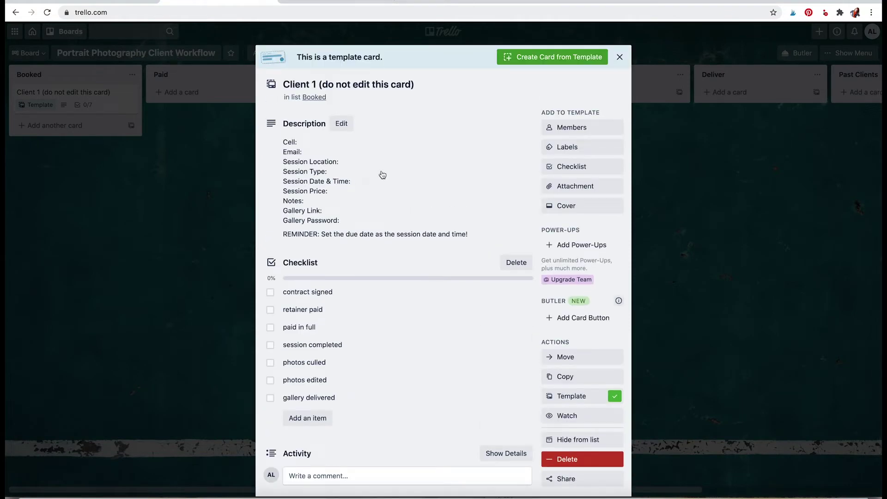
{"action": "left_click", "coordinate": [353, 180]}
{"action": "left_click", "coordinate": [393, 129]}
{"action": "left_click", "coordinate": [393, 163]}
{"action": "left_click", "coordinate": [401, 127]}
{"action": "left_click", "coordinate": [402, 128]}
{"action": "left_click", "coordinate": [309, 144]}
{"action": "left_click", "coordinate": [314, 145]}
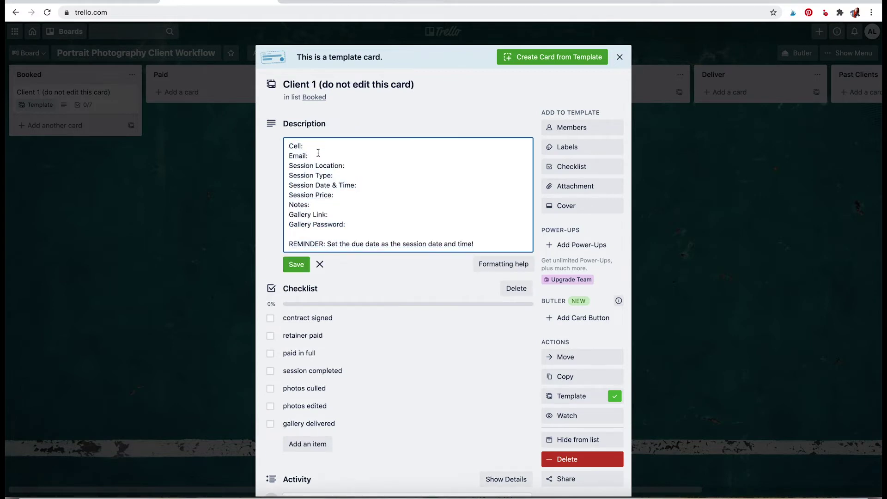
{"action": "left_click", "coordinate": [316, 155]}
{"action": "left_click", "coordinate": [348, 162]}
{"action": "left_click", "coordinate": [348, 175]}
{"action": "left_click", "coordinate": [354, 188]}
{"action": "left_click", "coordinate": [330, 202]}
{"action": "left_click", "coordinate": [334, 214]}
{"action": "left_click", "coordinate": [352, 220]}
{"action": "scroll", "coordinate": [352, 219], "scroll_direction": "down", "scroll_amount": 1}
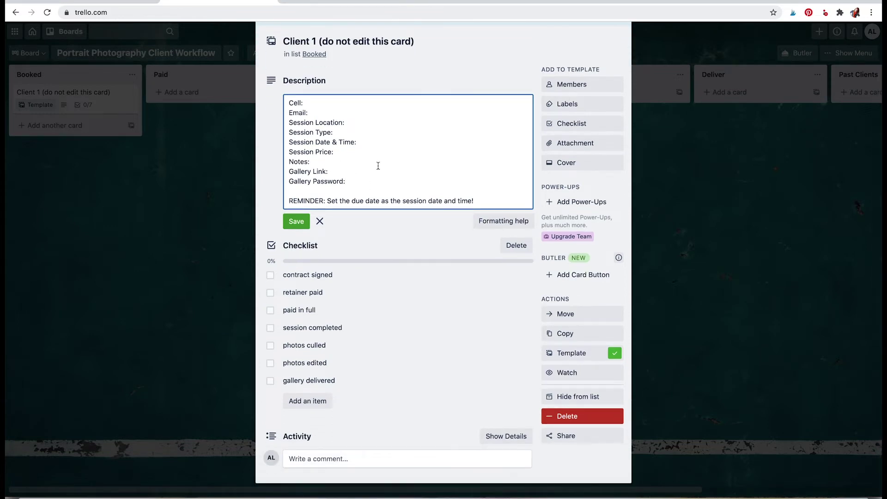
{"action": "left_click", "coordinate": [358, 201]}
{"action": "left_click", "coordinate": [326, 206]}
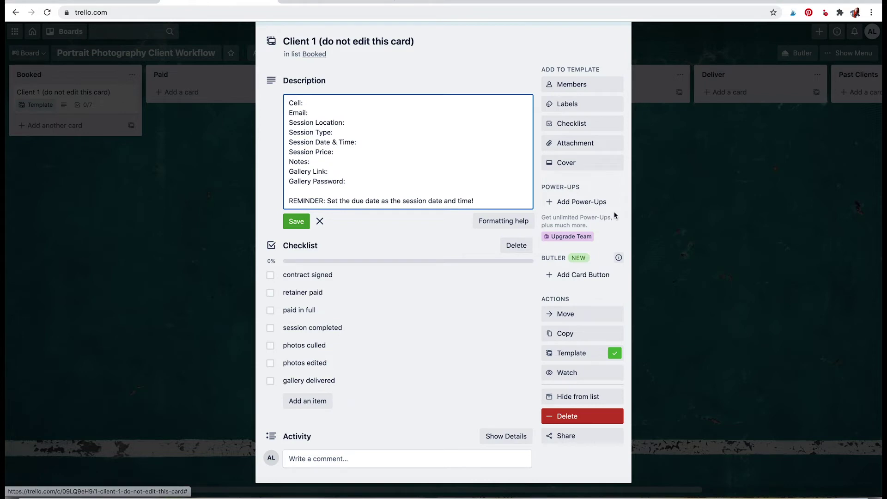
{"action": "scroll", "coordinate": [587, 143], "scroll_direction": "up", "scroll_amount": 2}
{"action": "scroll", "coordinate": [495, 226], "scroll_direction": "down", "scroll_amount": 3}
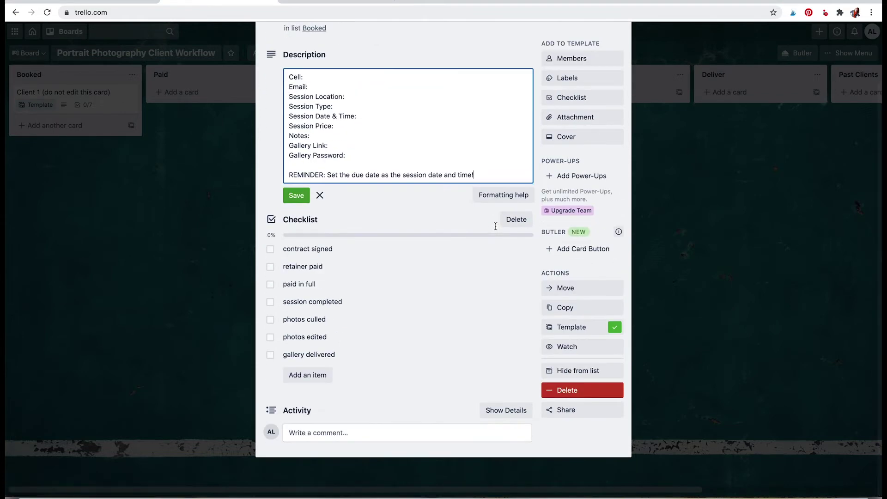
{"action": "scroll", "coordinate": [495, 226], "scroll_direction": "up", "scroll_amount": 2}
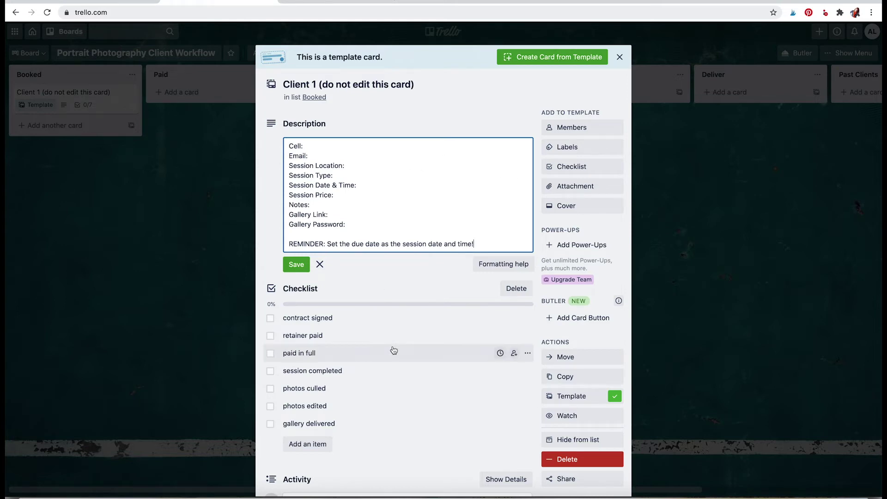
{"action": "scroll", "coordinate": [392, 349], "scroll_direction": "down", "scroll_amount": 1}
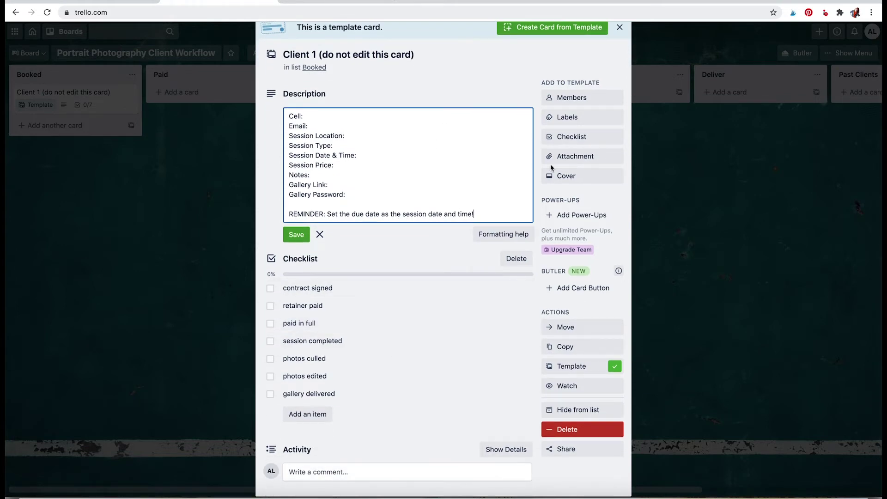
{"action": "left_click", "coordinate": [573, 119]}
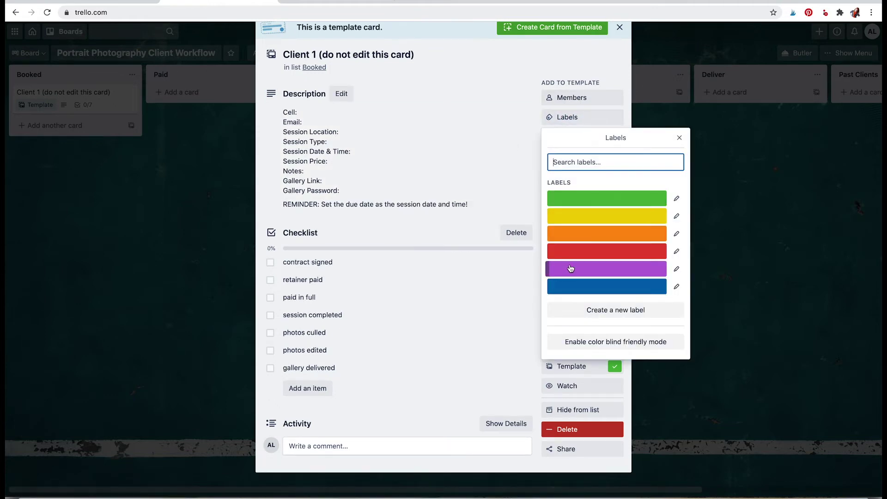
Create an orange 'family session' label for the Client 1 template card.
{"action": "type", "text": "famic"}
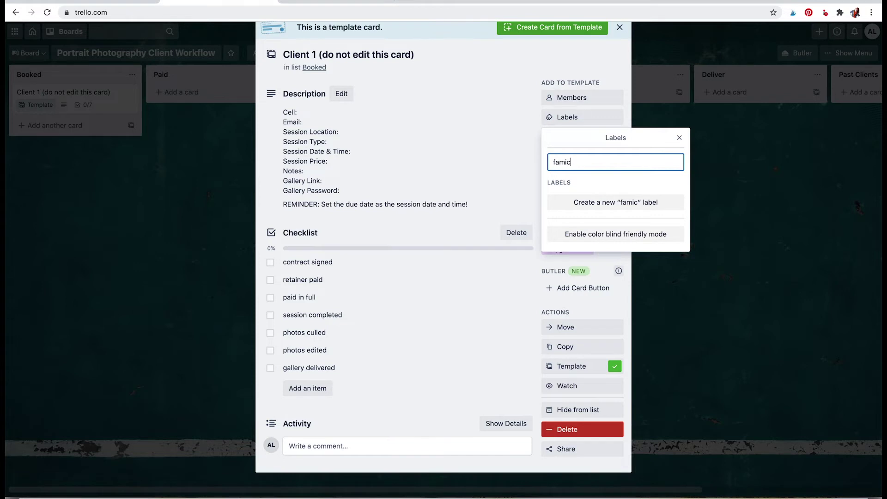
{"action": "key", "text": "BackSpace"}
{"action": "type", "text": "ly session"}
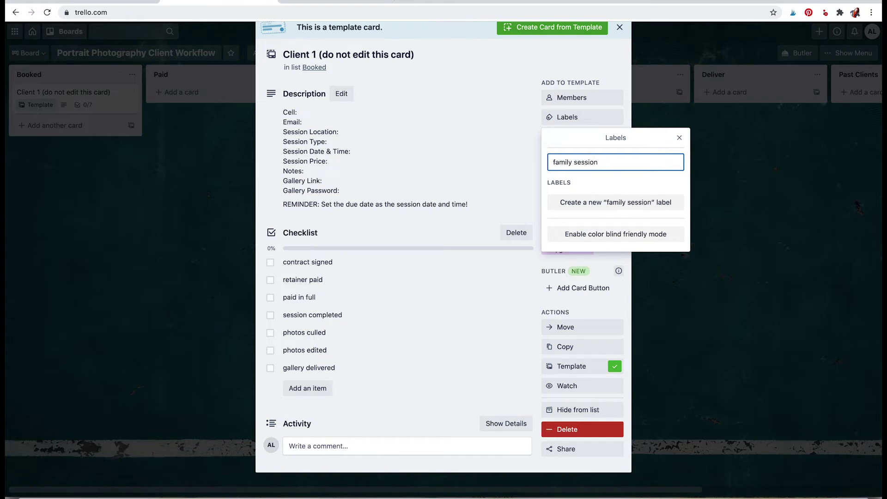
{"action": "left_click", "coordinate": [609, 202]}
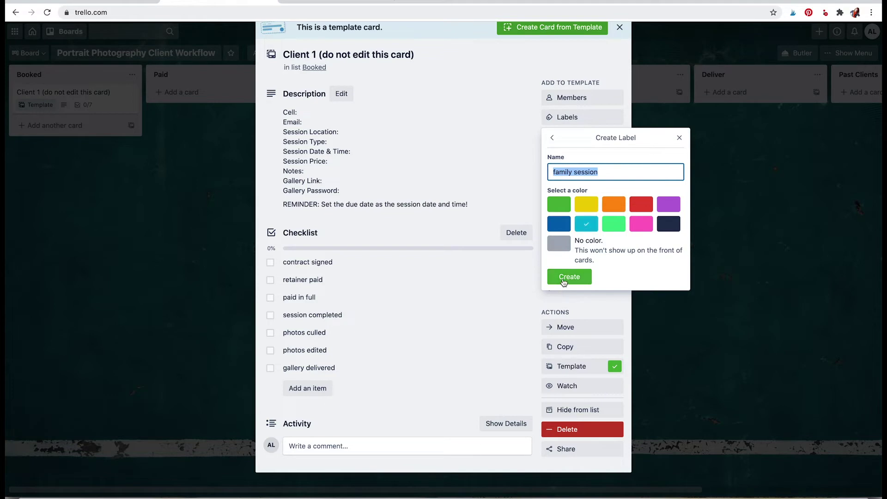
{"action": "left_click", "coordinate": [609, 208]}
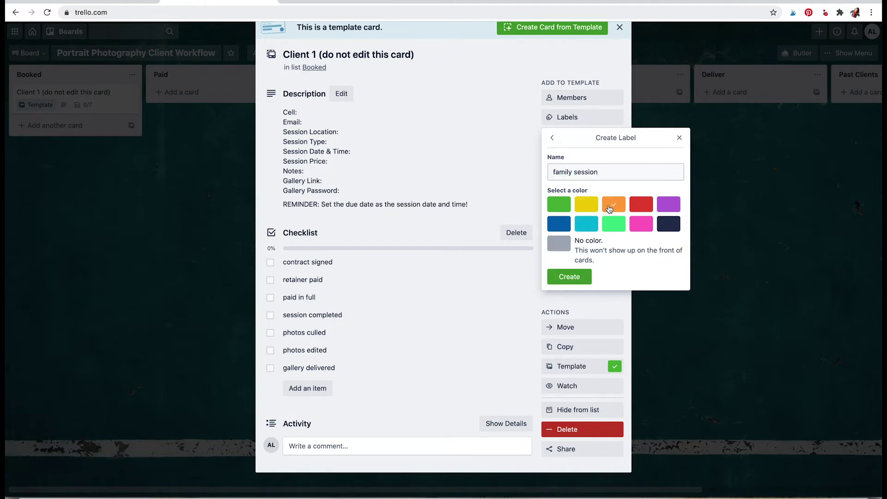
{"action": "left_click", "coordinate": [579, 277]}
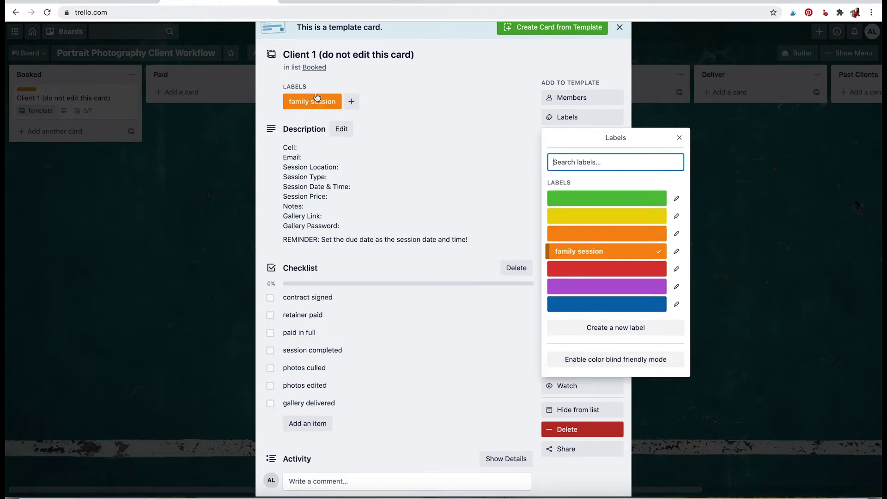
Tick and untick four checklist items to demo progress, then start a card from the template.
{"action": "scroll", "coordinate": [333, 318], "scroll_direction": "down", "scroll_amount": 1}
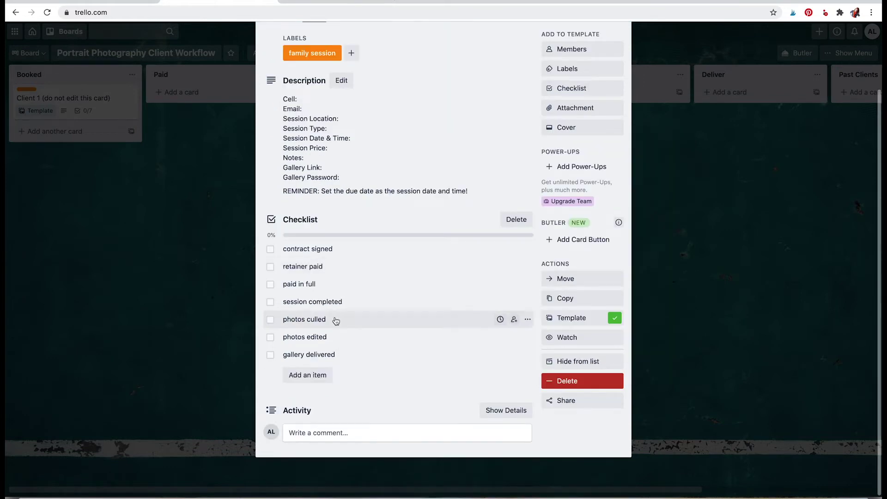
{"action": "left_click", "coordinate": [270, 249]}
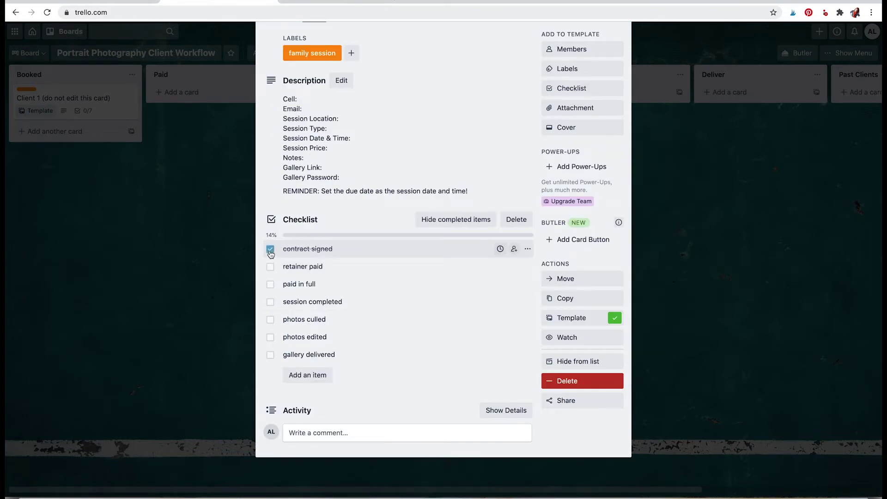
{"action": "left_click", "coordinate": [271, 267]}
{"action": "left_click", "coordinate": [271, 284]}
{"action": "left_click", "coordinate": [270, 301]}
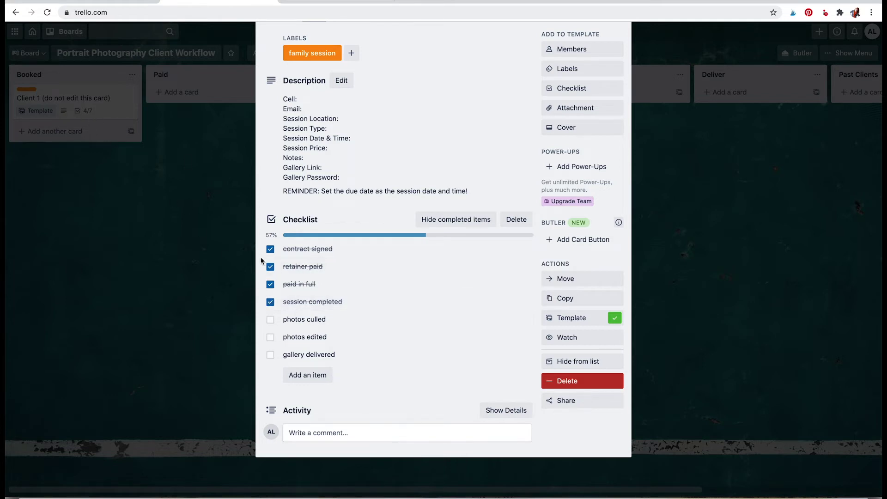
{"action": "left_click", "coordinate": [270, 250]}
{"action": "left_click", "coordinate": [271, 267]}
{"action": "left_click", "coordinate": [271, 284]}
{"action": "left_click", "coordinate": [270, 302]}
{"action": "scroll", "coordinate": [429, 159], "scroll_direction": "up", "scroll_amount": 2}
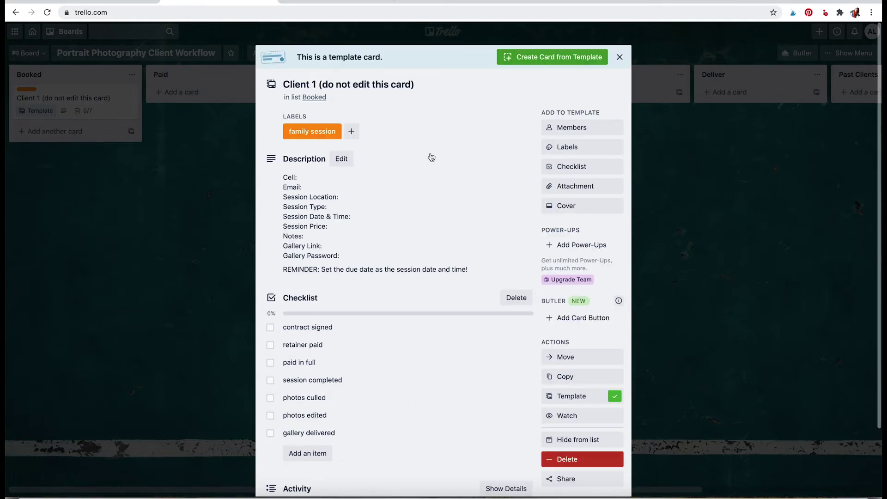
{"action": "left_click", "coordinate": [567, 65]}
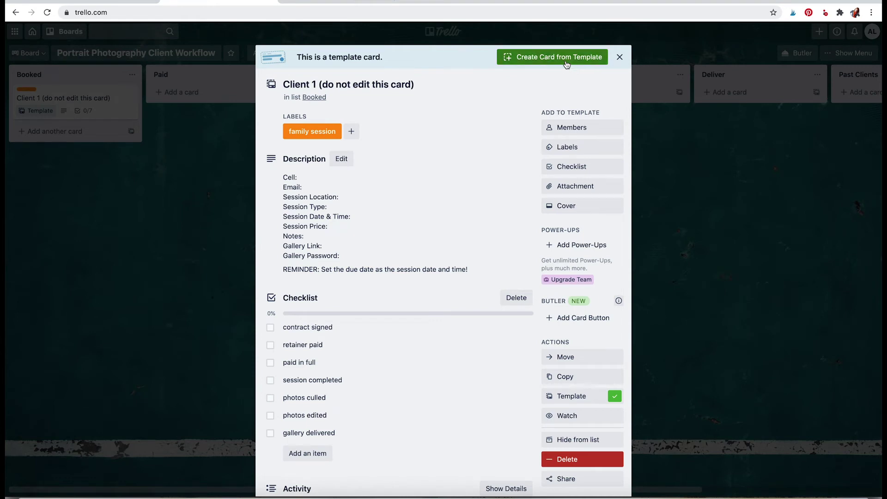
Create the card under the client's name and fill in their phone and e-mail in the description.
{"action": "type", "text": "Jane Doe"}
{"action": "left_click", "coordinate": [536, 229]}
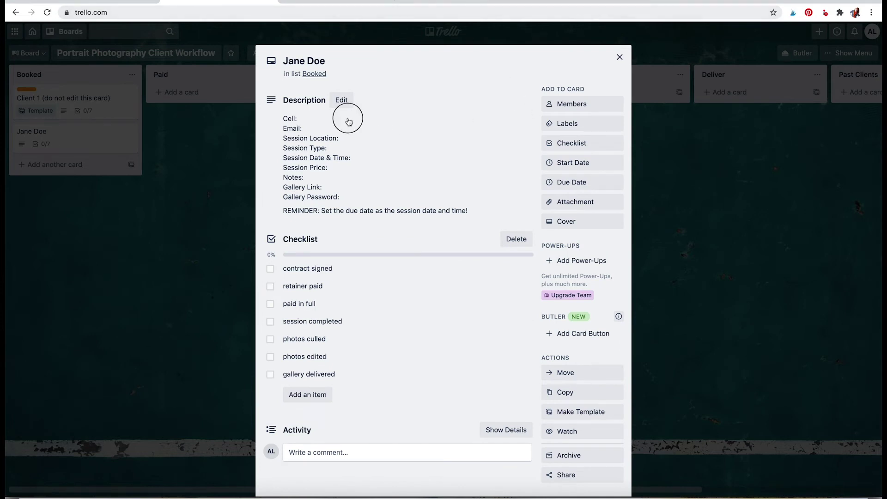
{"action": "left_click", "coordinate": [341, 99]}
{"action": "left_click", "coordinate": [341, 122]}
{"action": "type", "text": "123"}
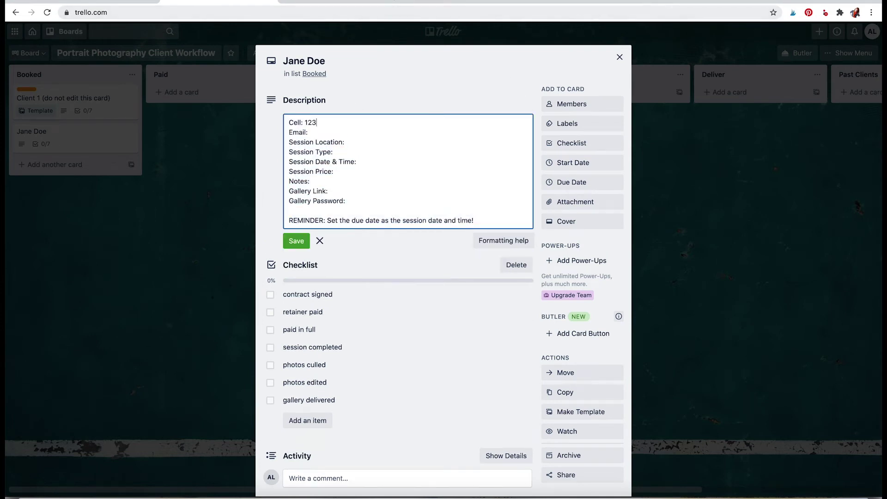
{"action": "type", "text": "-456-7890"}
{"action": "left_click", "coordinate": [321, 132]}
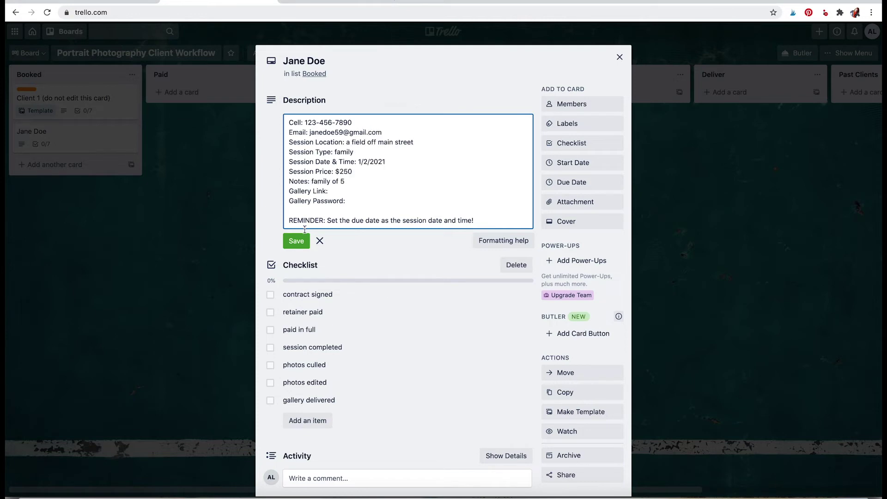
{"action": "left_click", "coordinate": [296, 241]}
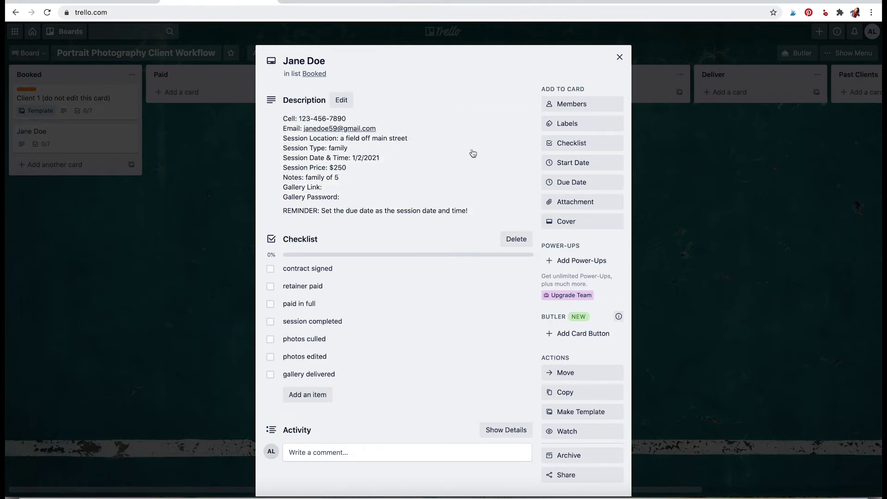
Apply the family session label to the new card and close it.
{"action": "left_click", "coordinate": [582, 125]}
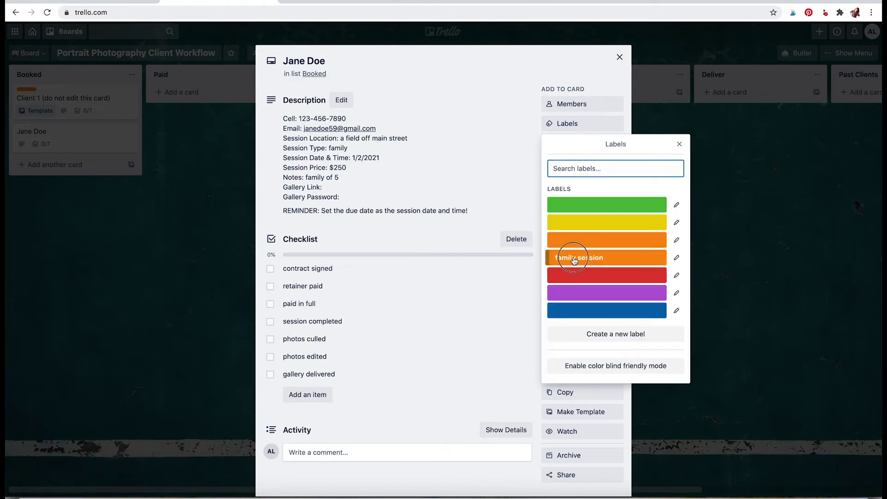
{"action": "left_click", "coordinate": [573, 257]}
{"action": "left_click", "coordinate": [83, 137]}
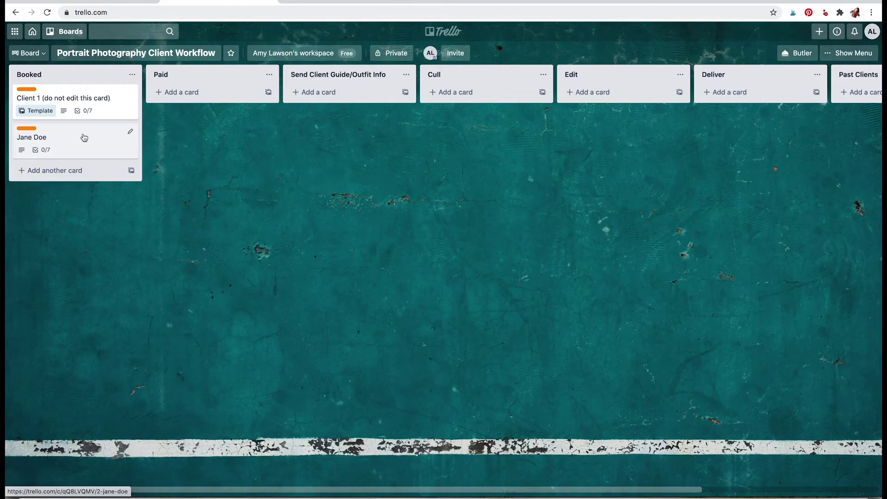
Move the new client card into Paid and make a second client card from the template.
{"action": "left_click_drag", "start_coordinate": [83, 137], "coordinate": [222, 101]}
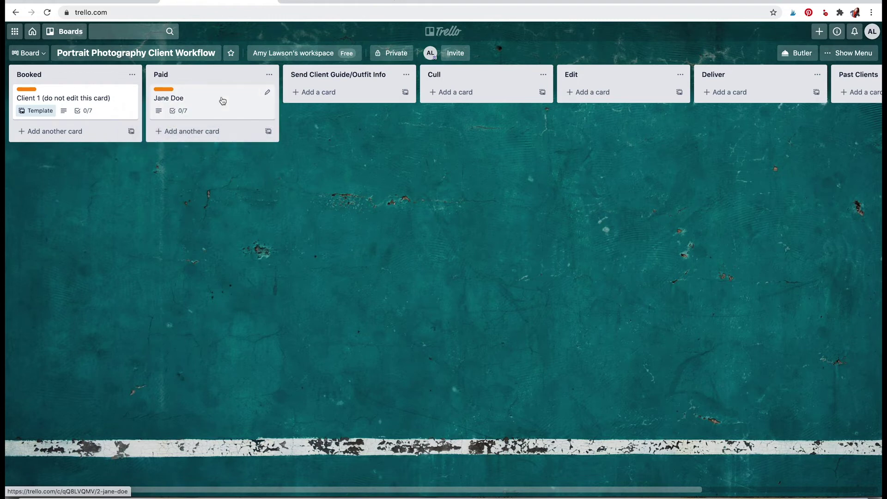
{"action": "left_click", "coordinate": [69, 131]}
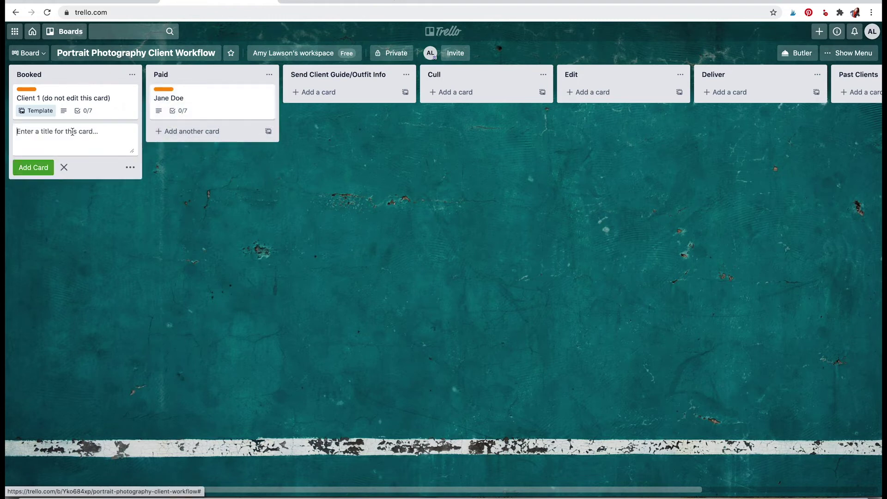
{"action": "left_click", "coordinate": [64, 167]}
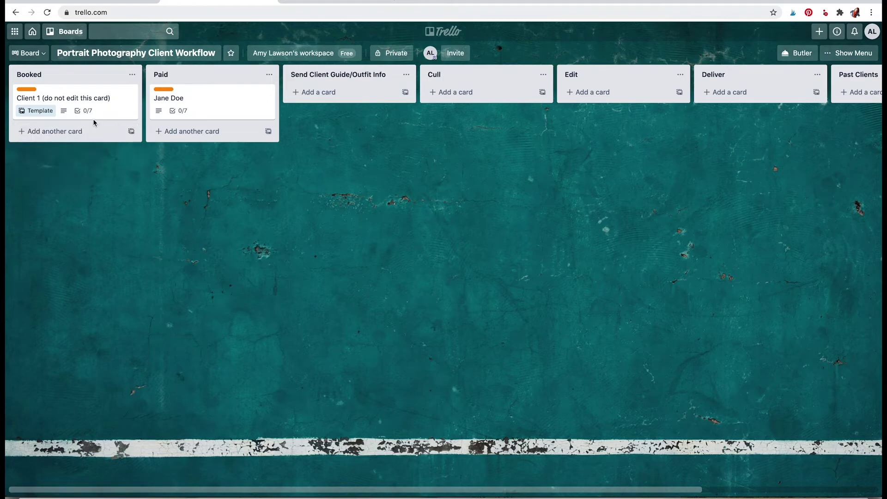
{"action": "left_click", "coordinate": [103, 98]}
{"action": "left_click", "coordinate": [524, 58]}
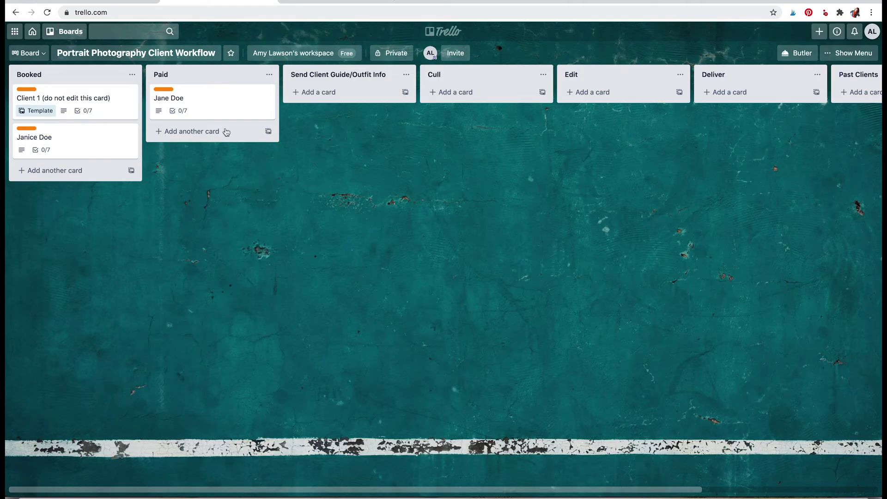
Move the cards through Paid, Send Client Guide/Outfit Info and Cull, then drag one back into Booked.
{"action": "left_click_drag", "start_coordinate": [79, 138], "coordinate": [311, 106]}
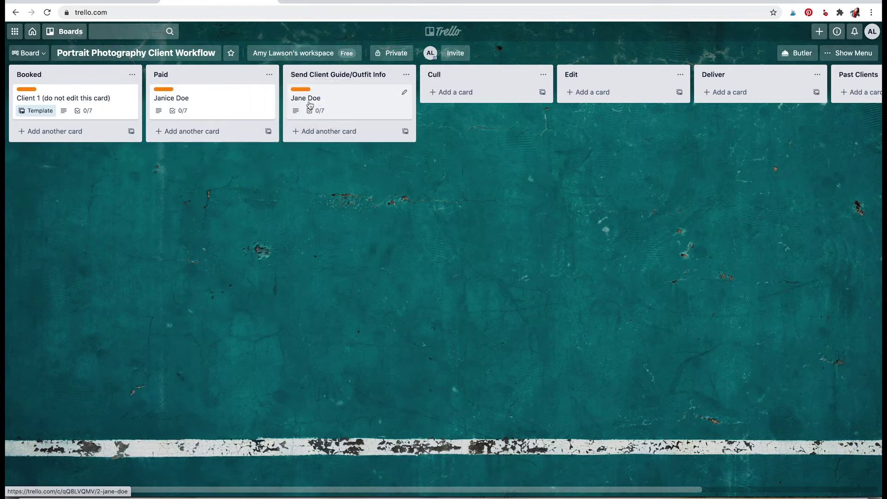
{"action": "left_click_drag", "start_coordinate": [224, 109], "coordinate": [442, 98]}
{"action": "left_click_drag", "start_coordinate": [386, 109], "coordinate": [730, 99]}
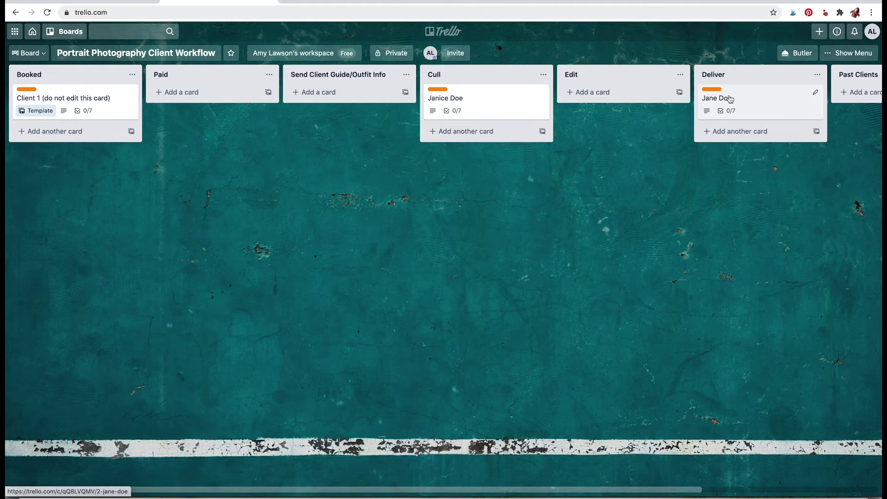
{"action": "scroll", "coordinate": [729, 98], "scroll_direction": "right", "scroll_amount": 5}
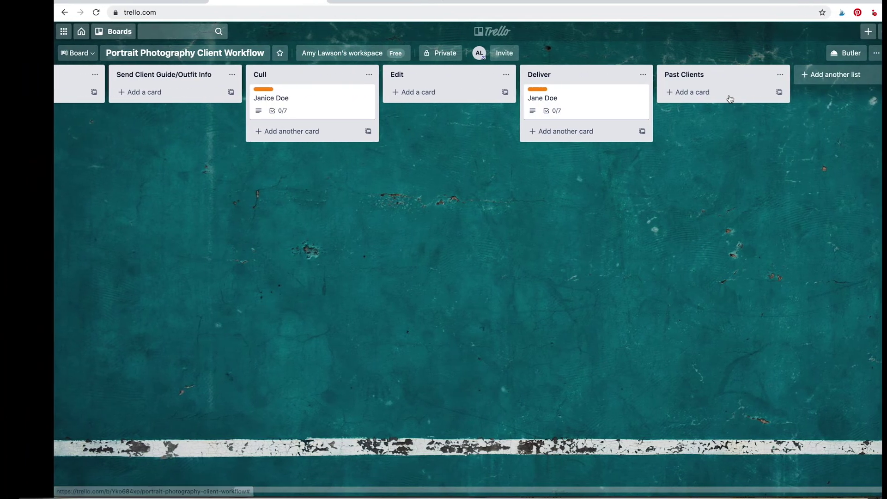
{"action": "scroll", "coordinate": [776, 98], "scroll_direction": "left", "scroll_amount": 5}
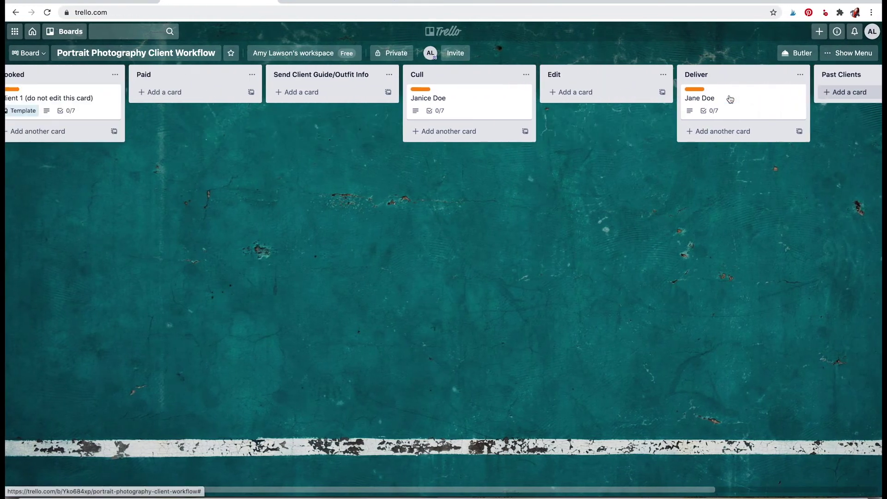
{"action": "left_click_drag", "start_coordinate": [530, 106], "coordinate": [78, 141]}
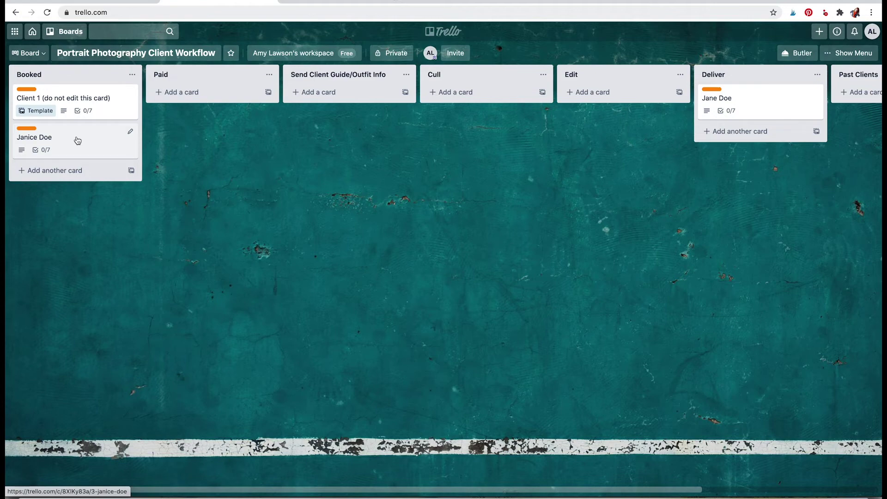
Switch to the HoneyBook tab showing the Projects pipeline.
{"action": "left_click", "coordinate": [336, 1]}
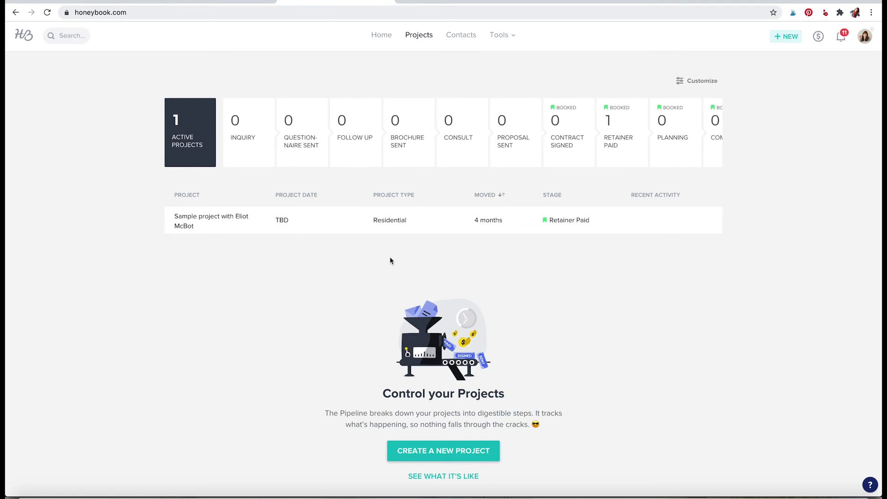
Create a Design project named for the client, dated Feb 19, 2021 at 1:00 pm.
{"action": "left_click", "coordinate": [455, 450]}
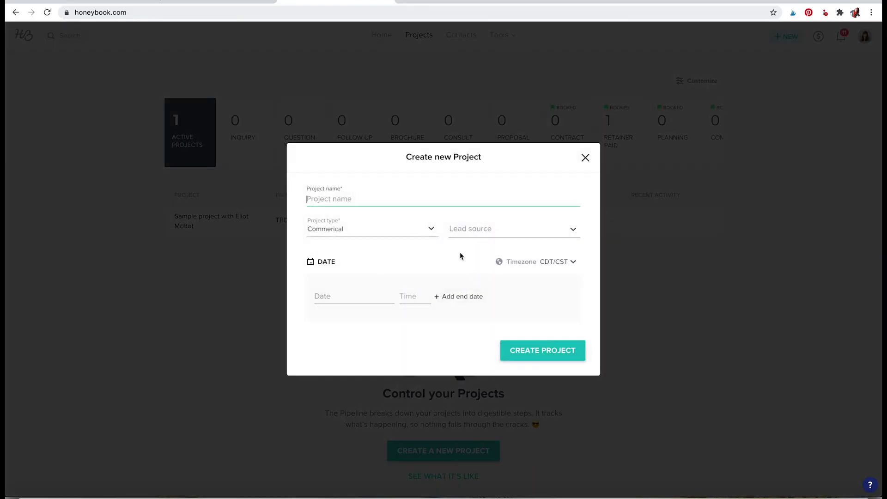
{"action": "type", "text": "Jane Doe"}
{"action": "left_click", "coordinate": [418, 233]}
{"action": "left_click", "coordinate": [380, 292]}
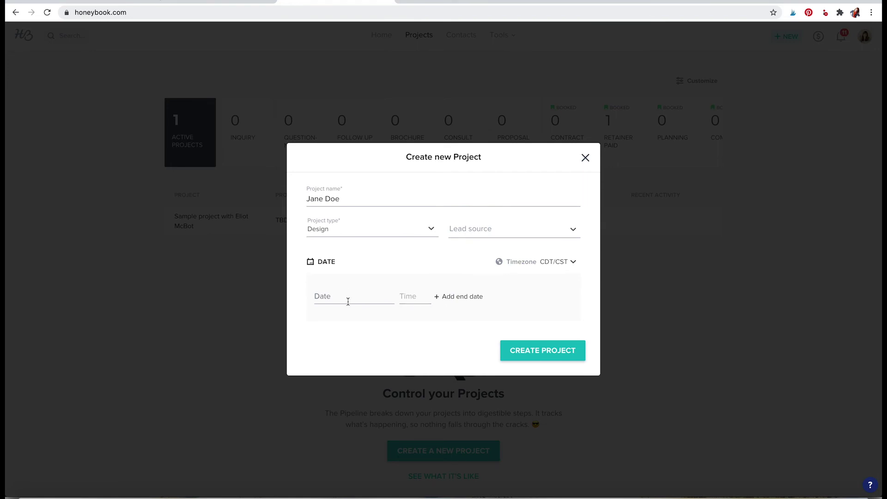
{"action": "left_click", "coordinate": [350, 296]}
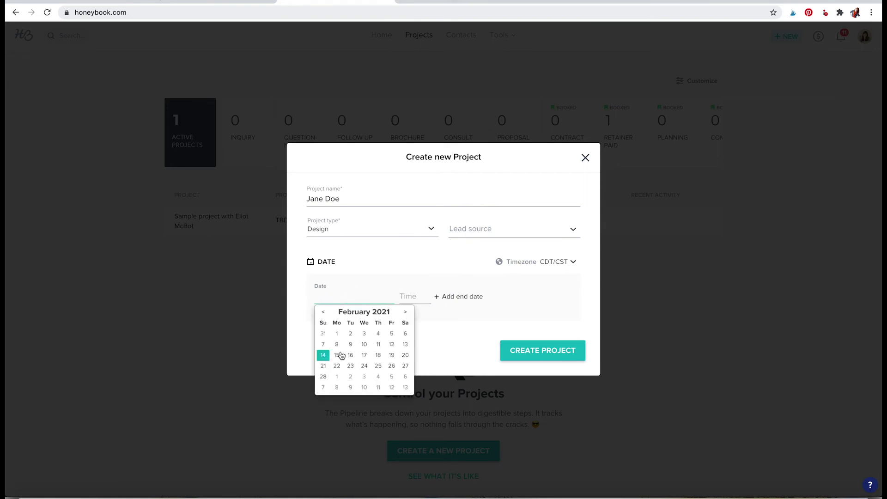
{"action": "left_click", "coordinate": [391, 359]}
{"action": "left_click", "coordinate": [406, 297]}
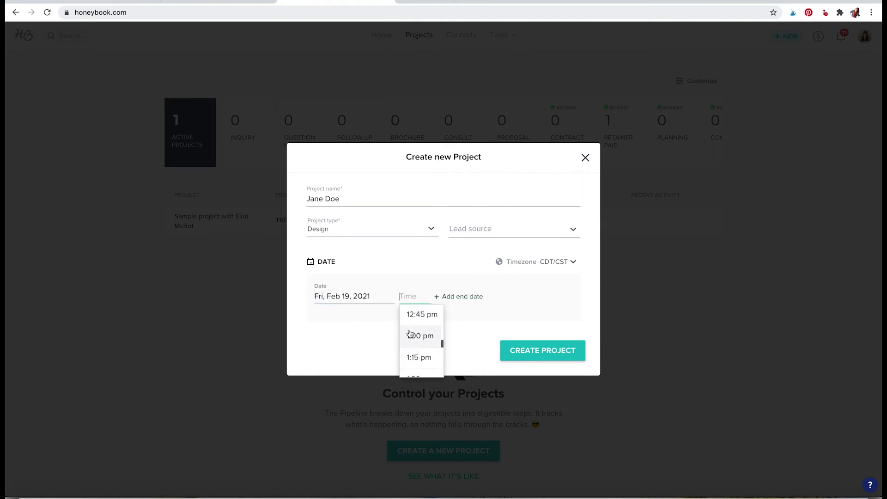
{"action": "left_click", "coordinate": [410, 336]}
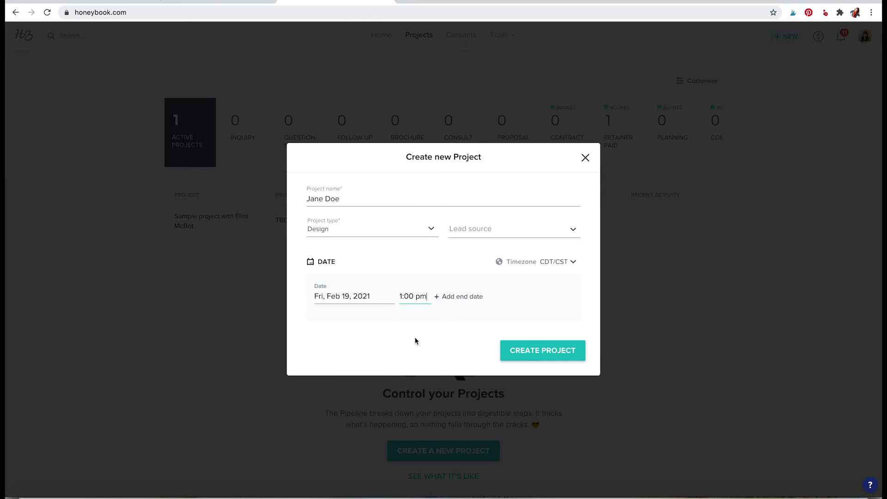
{"action": "left_click", "coordinate": [546, 352]}
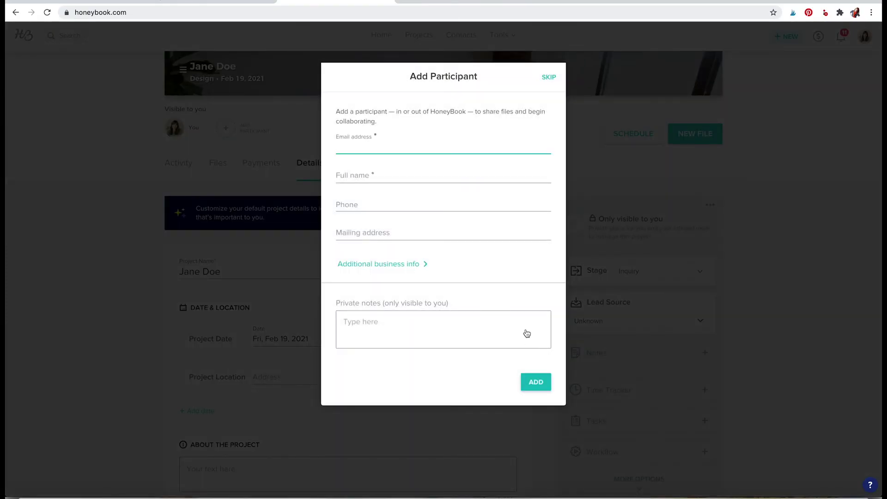
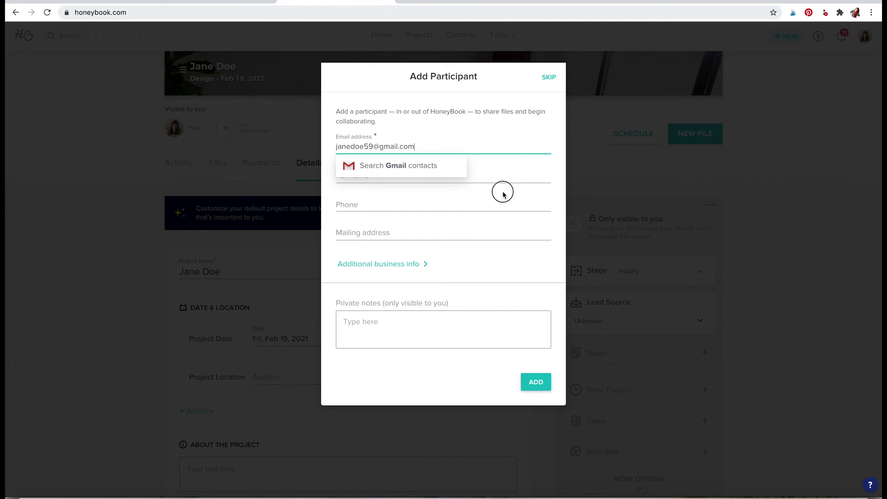
Add the client as a participant, entering their e-mail address (fixing a typo) and full name.
{"action": "left_click", "coordinate": [501, 190]}
{"action": "left_click", "coordinate": [498, 178]}
{"action": "type", "text": "Jane Doe"}
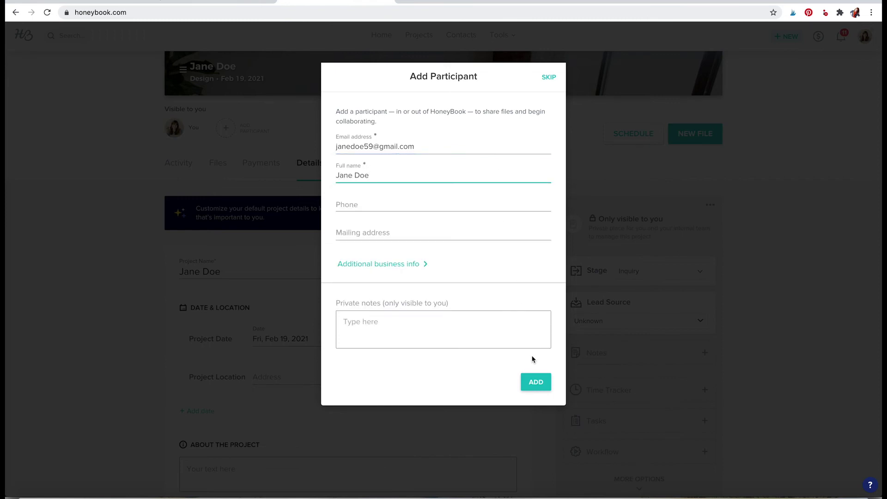
{"action": "left_click", "coordinate": [535, 382]}
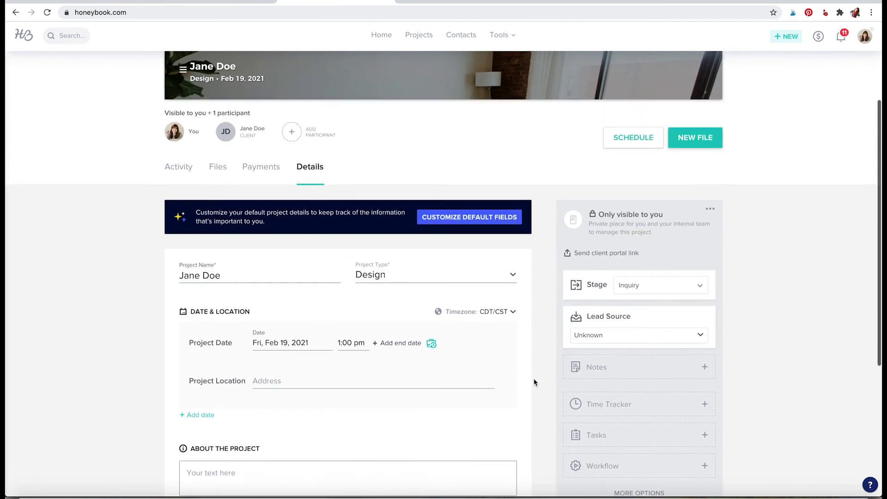
Scroll through the project page and check its empty Files view.
{"action": "scroll", "coordinate": [534, 382], "scroll_direction": "up", "scroll_amount": 3}
{"action": "scroll", "coordinate": [533, 379], "scroll_direction": "down", "scroll_amount": 6}
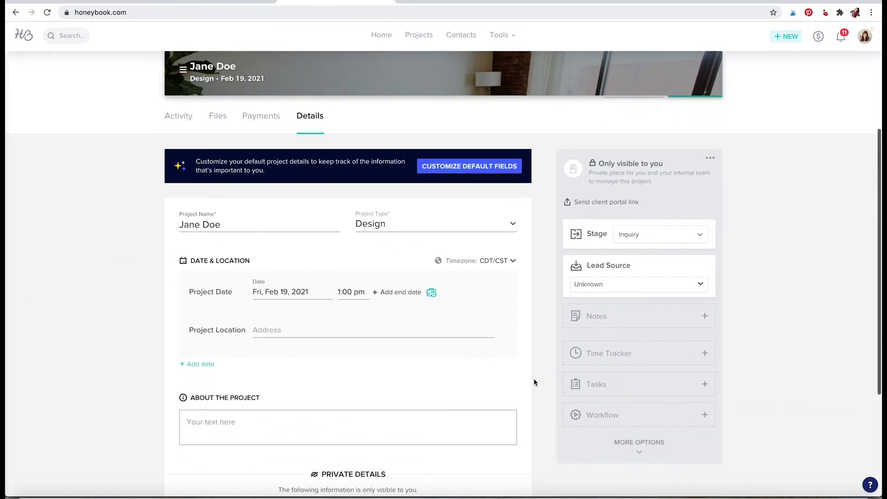
{"action": "scroll", "coordinate": [534, 380], "scroll_direction": "down", "scroll_amount": 1}
{"action": "scroll", "coordinate": [534, 380], "scroll_direction": "up", "scroll_amount": 6}
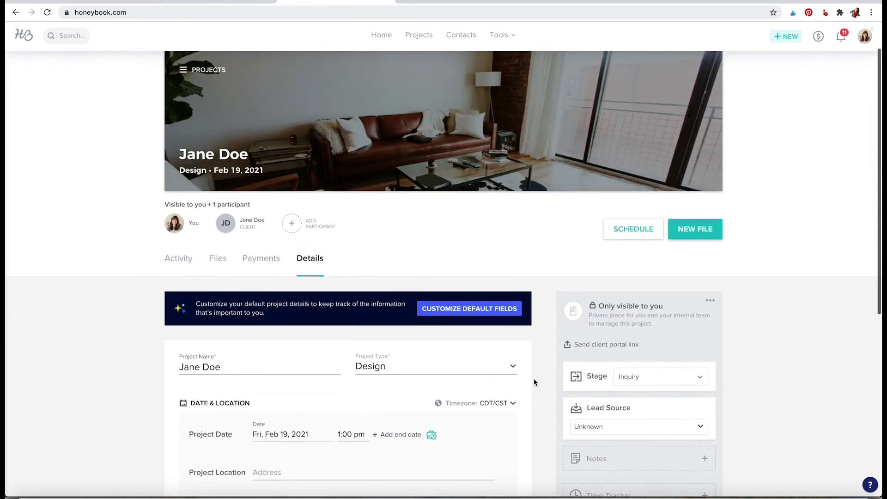
{"action": "scroll", "coordinate": [534, 380], "scroll_direction": "down", "scroll_amount": 2}
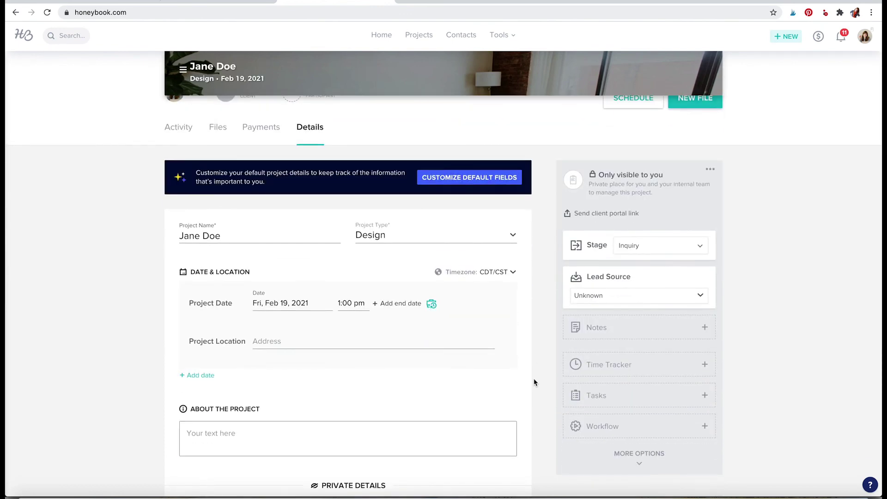
{"action": "scroll", "coordinate": [533, 381], "scroll_direction": "up", "scroll_amount": 3}
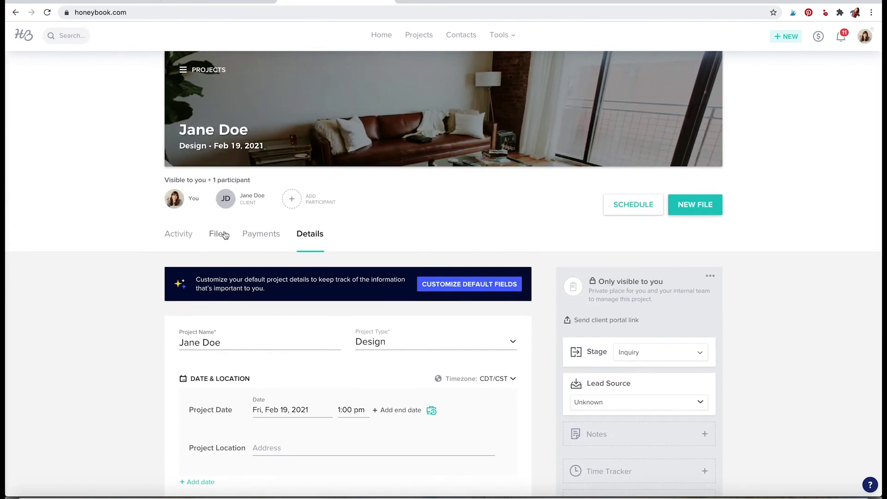
{"action": "left_click", "coordinate": [221, 234]}
Check the empty Payments view, return to the Activity feed, and start an email to the client.
{"action": "scroll", "coordinate": [366, 370], "scroll_direction": "down", "scroll_amount": 3}
{"action": "scroll", "coordinate": [366, 370], "scroll_direction": "down", "scroll_amount": 1}
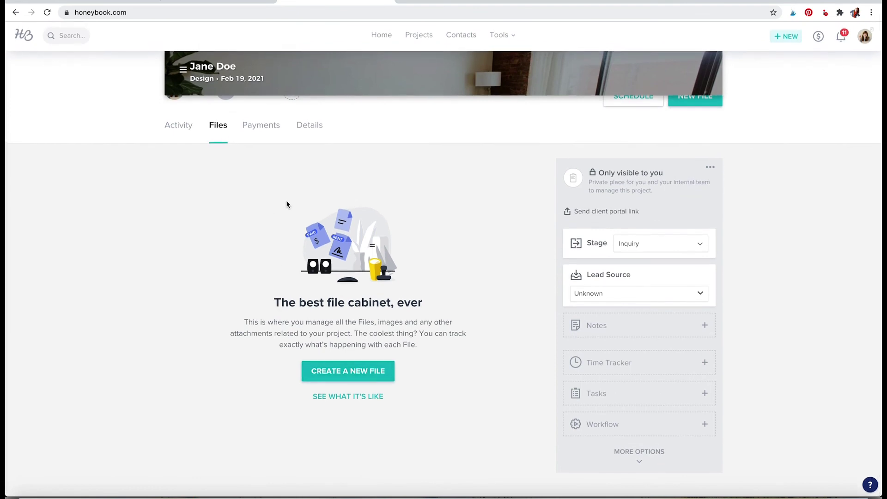
{"action": "left_click", "coordinate": [262, 125]}
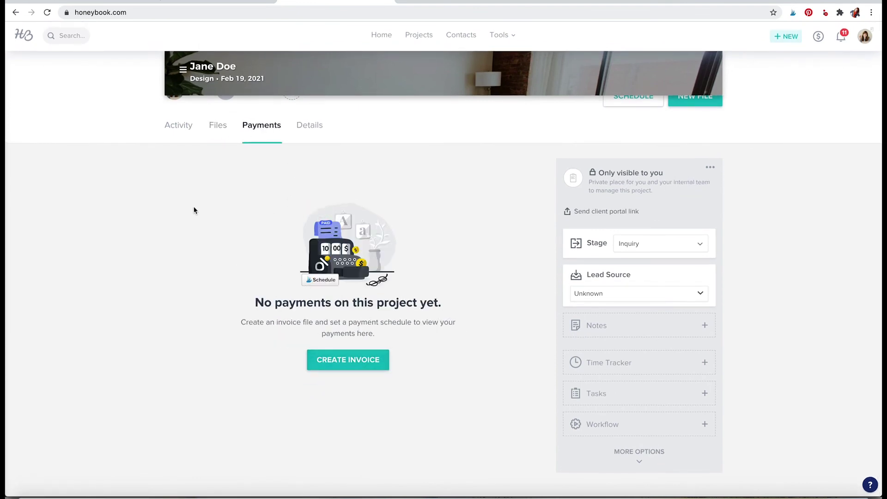
{"action": "left_click", "coordinate": [178, 125]}
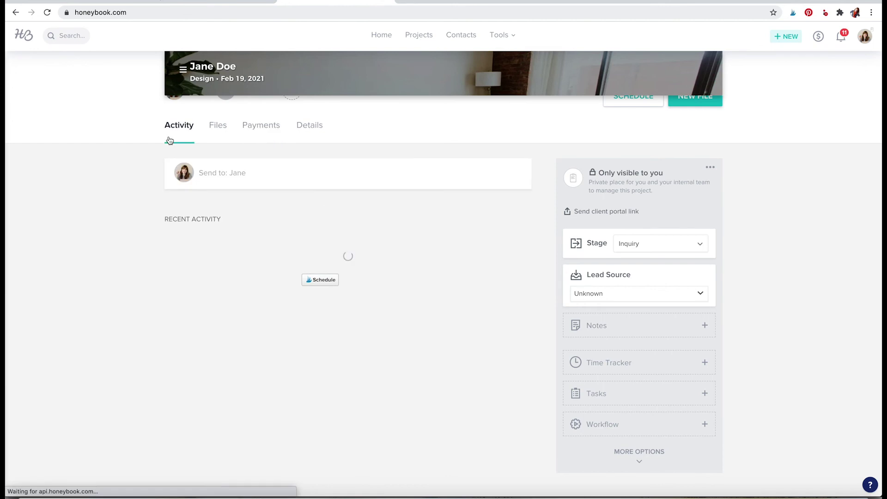
{"action": "left_click", "coordinate": [361, 182]}
Begin the client email's subject, then bring up the project's file-creation options.
{"action": "left_click", "coordinate": [281, 201]}
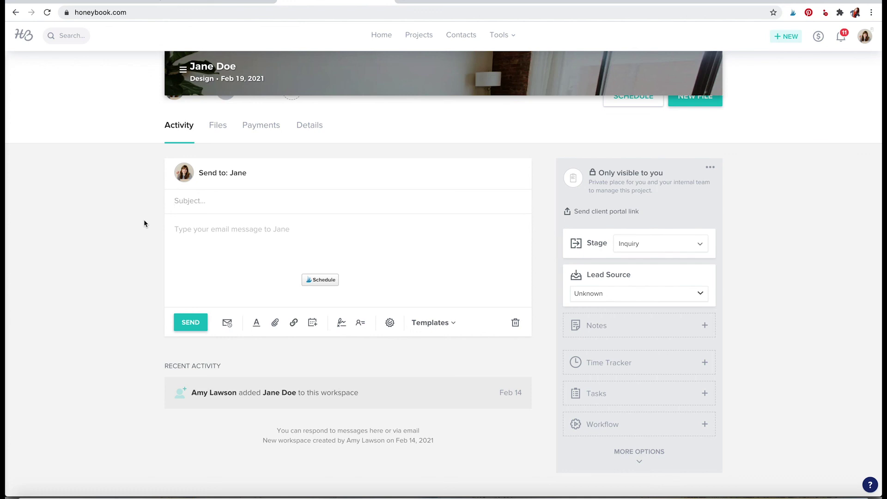
{"action": "scroll", "coordinate": [143, 224], "scroll_direction": "up", "scroll_amount": 1}
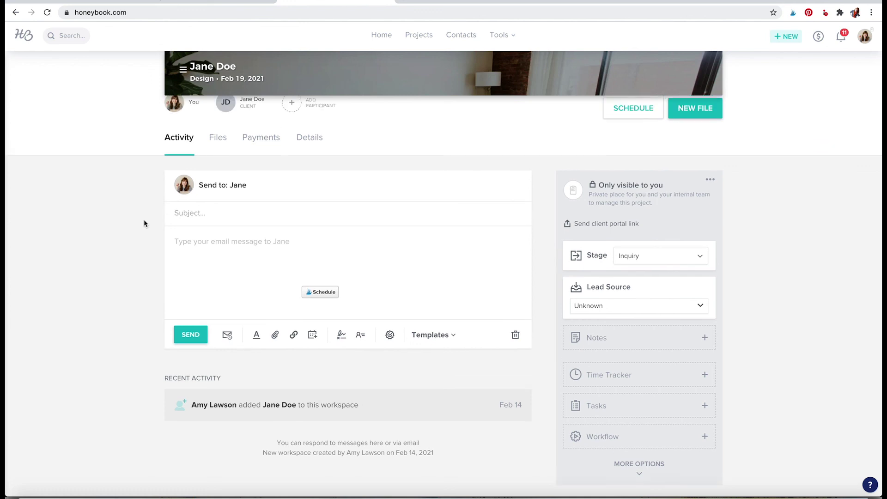
{"action": "scroll", "coordinate": [143, 223], "scroll_direction": "up", "scroll_amount": 3}
{"action": "left_click", "coordinate": [674, 245]}
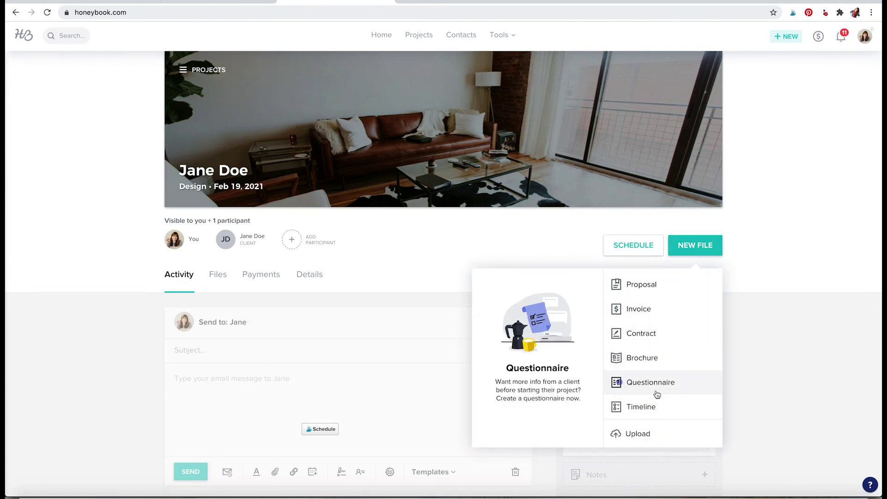
Dismiss the new-file options and return to the Google Sheets client worksheet.
{"action": "left_click", "coordinate": [802, 380]}
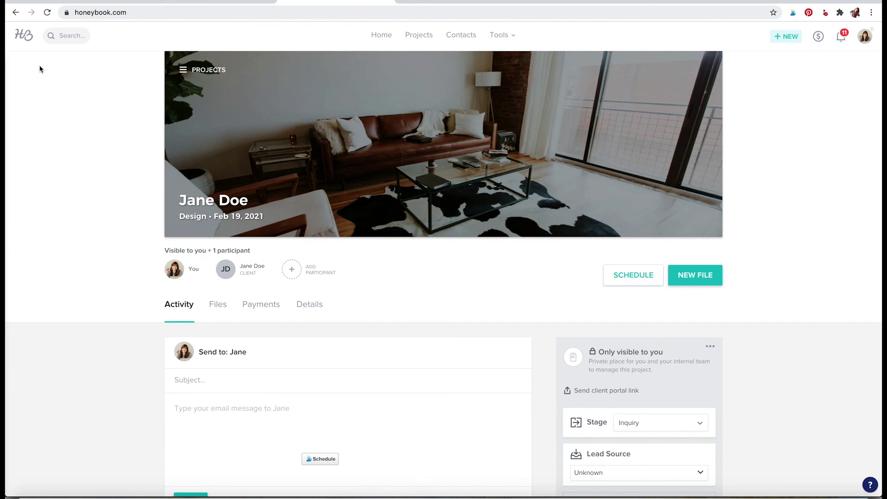
{"action": "left_click", "coordinate": [87, 3]}
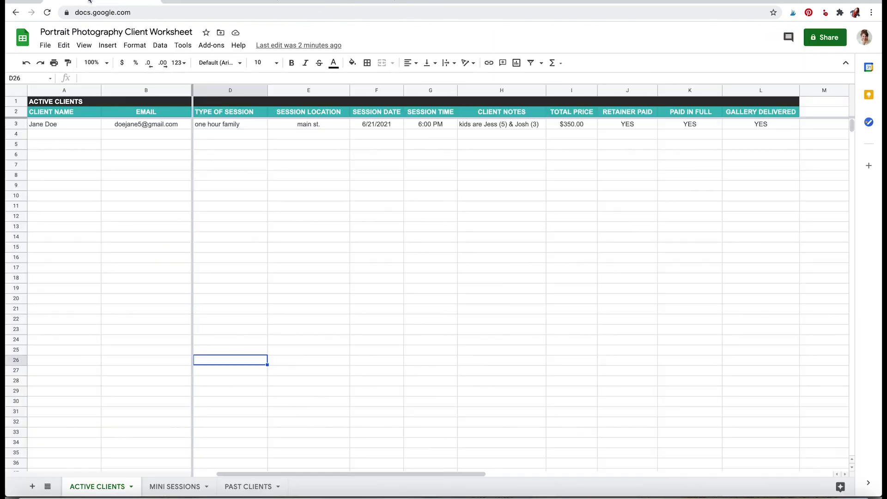
{"action": "left_click", "coordinate": [194, 3]}
{"action": "left_click", "coordinate": [123, 2]}
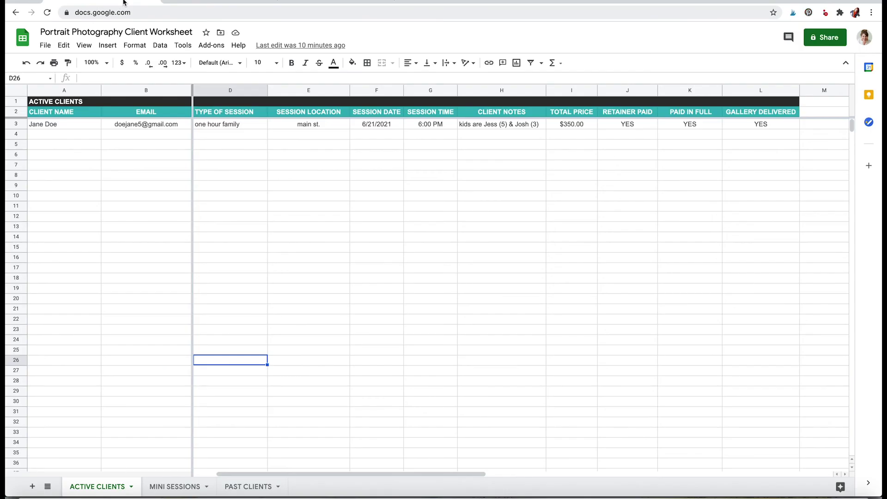